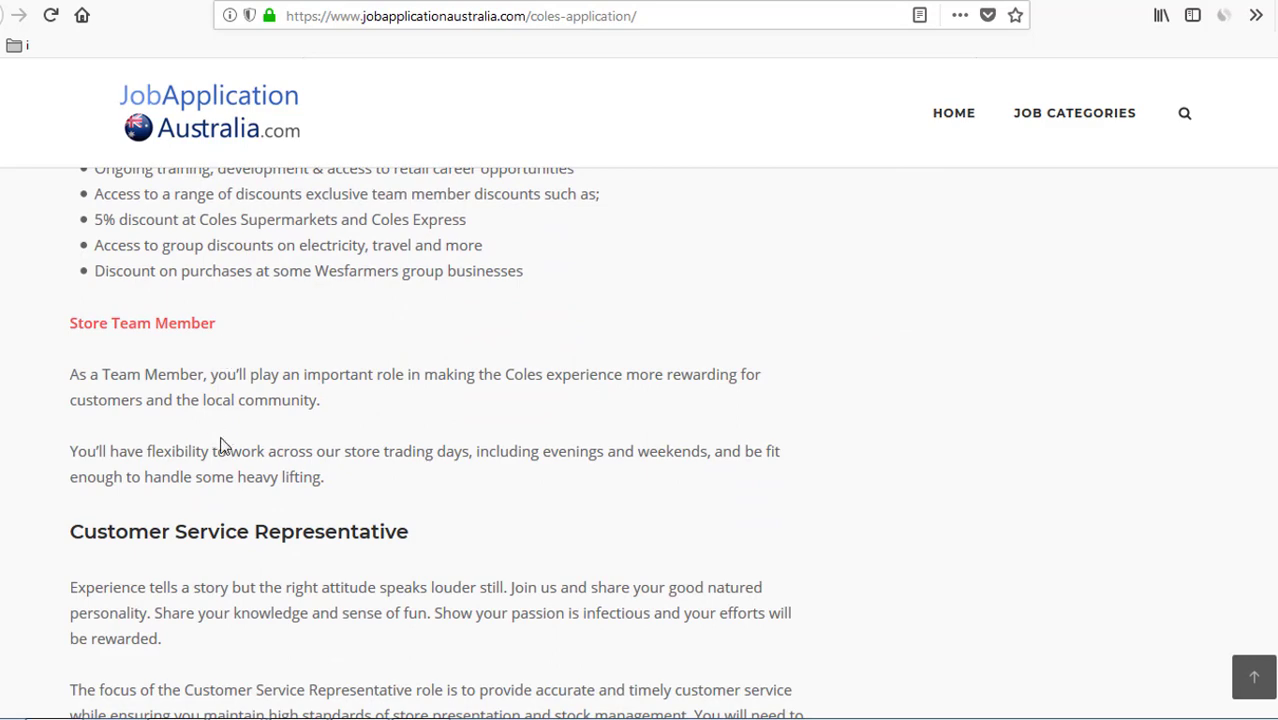
- Scroll to 'How to Apply for a Coles Job' and follow the colescareers.com.au/retail-stores link
scroll(302, 437, "down", 3)
scroll(392, 374, "down", 8)
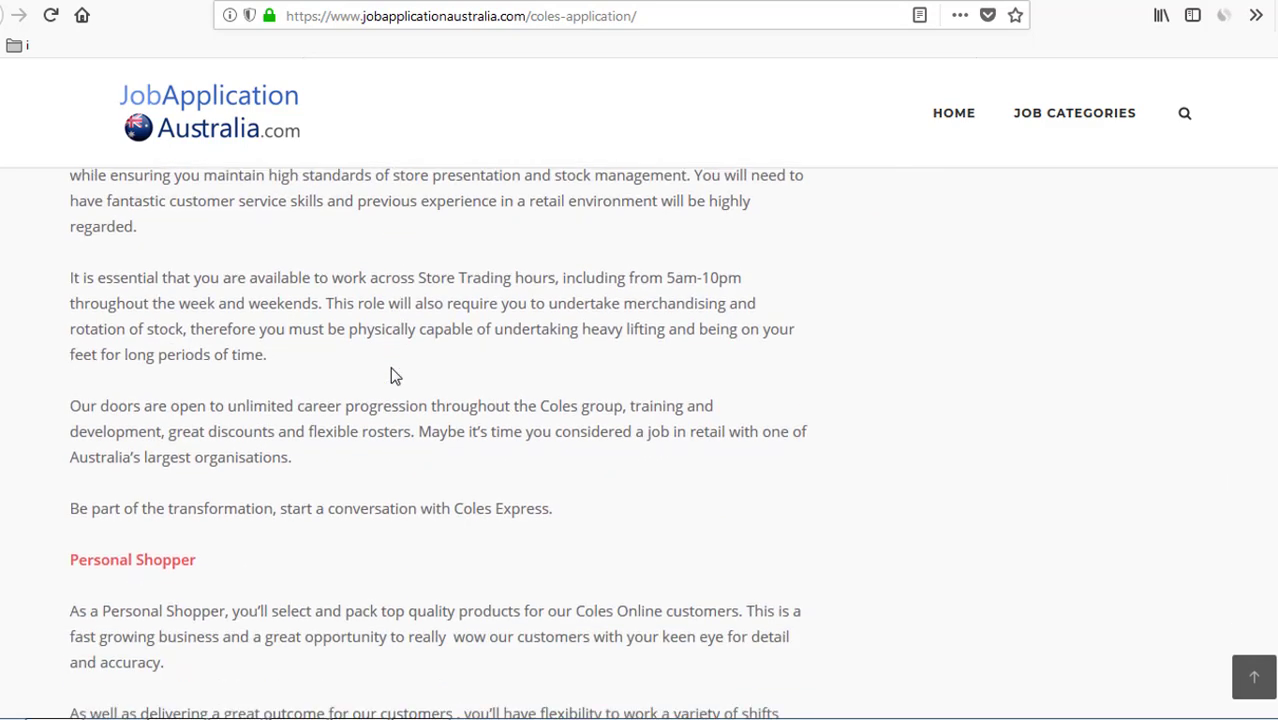
scroll(233, 374, "down", 6)
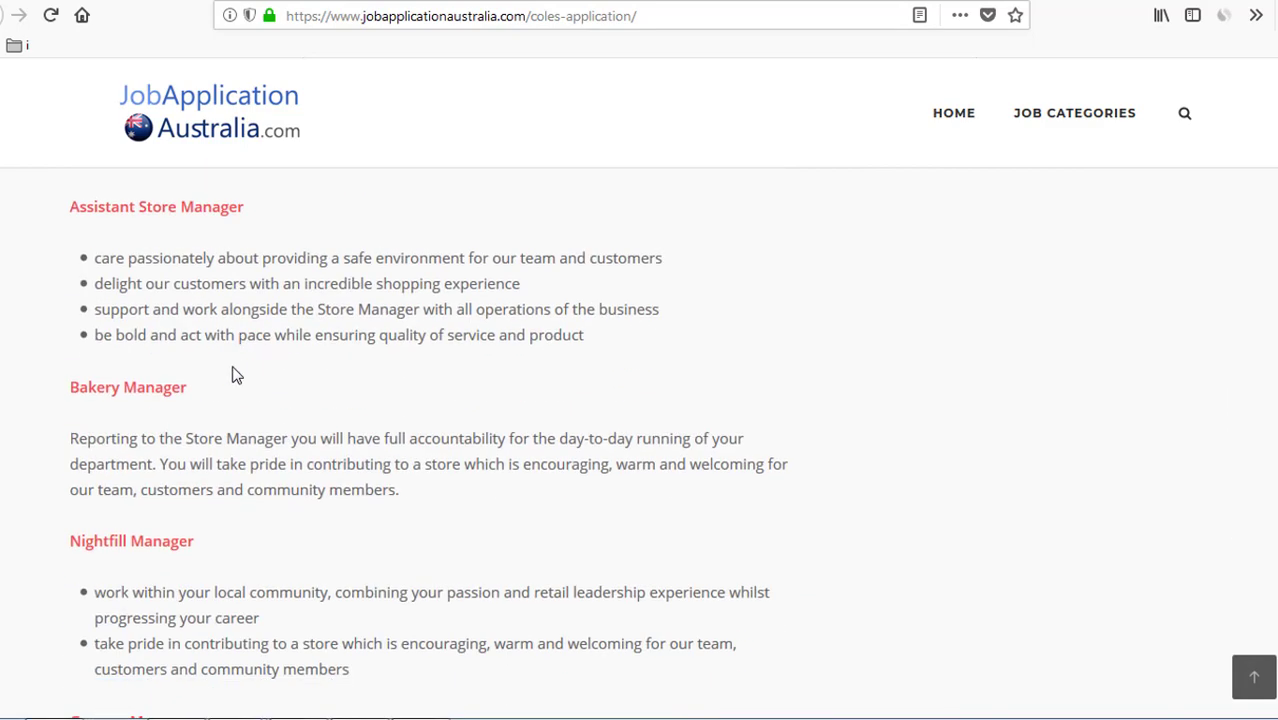
scroll(233, 374, "down", 15)
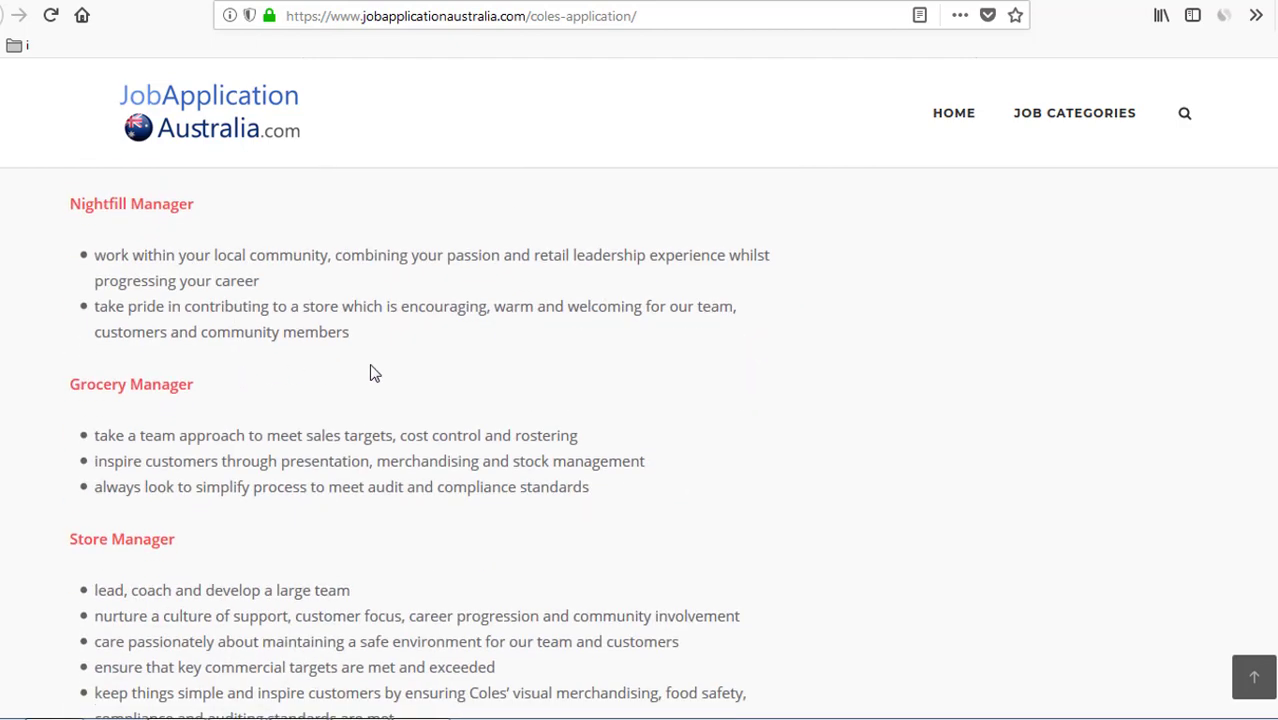
scroll(371, 365, "down", 6)
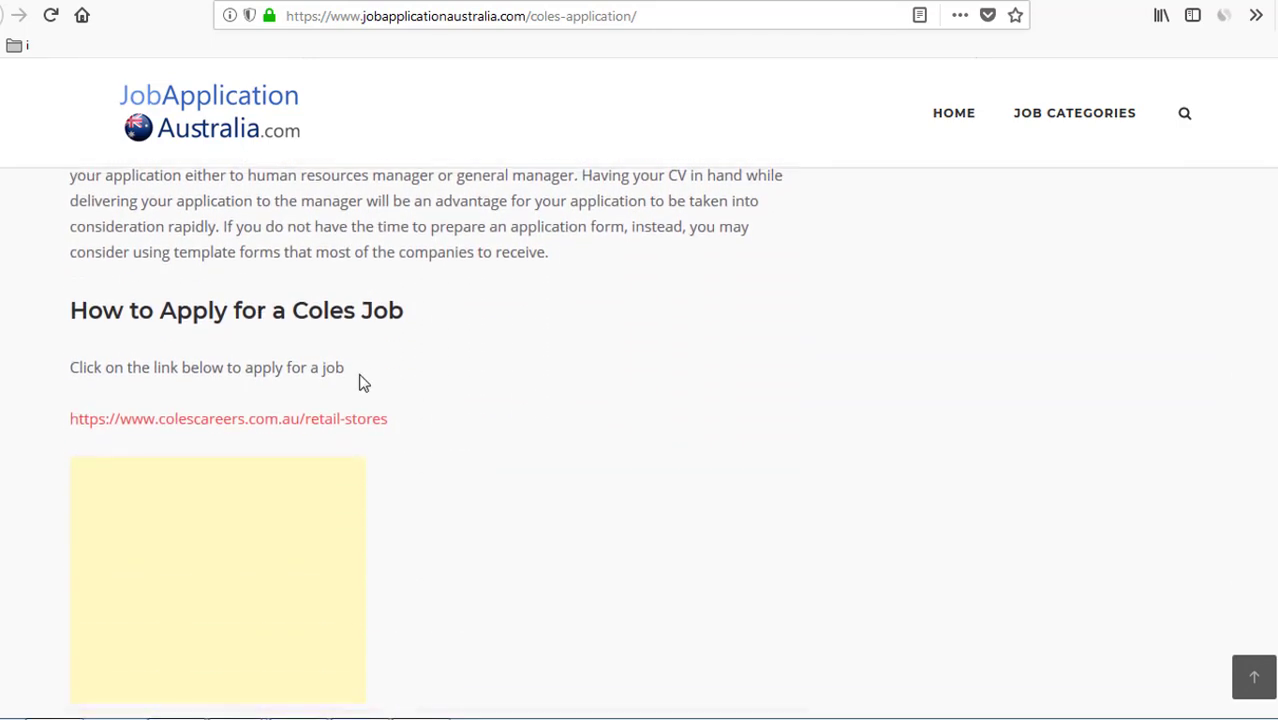
left_click(311, 419)
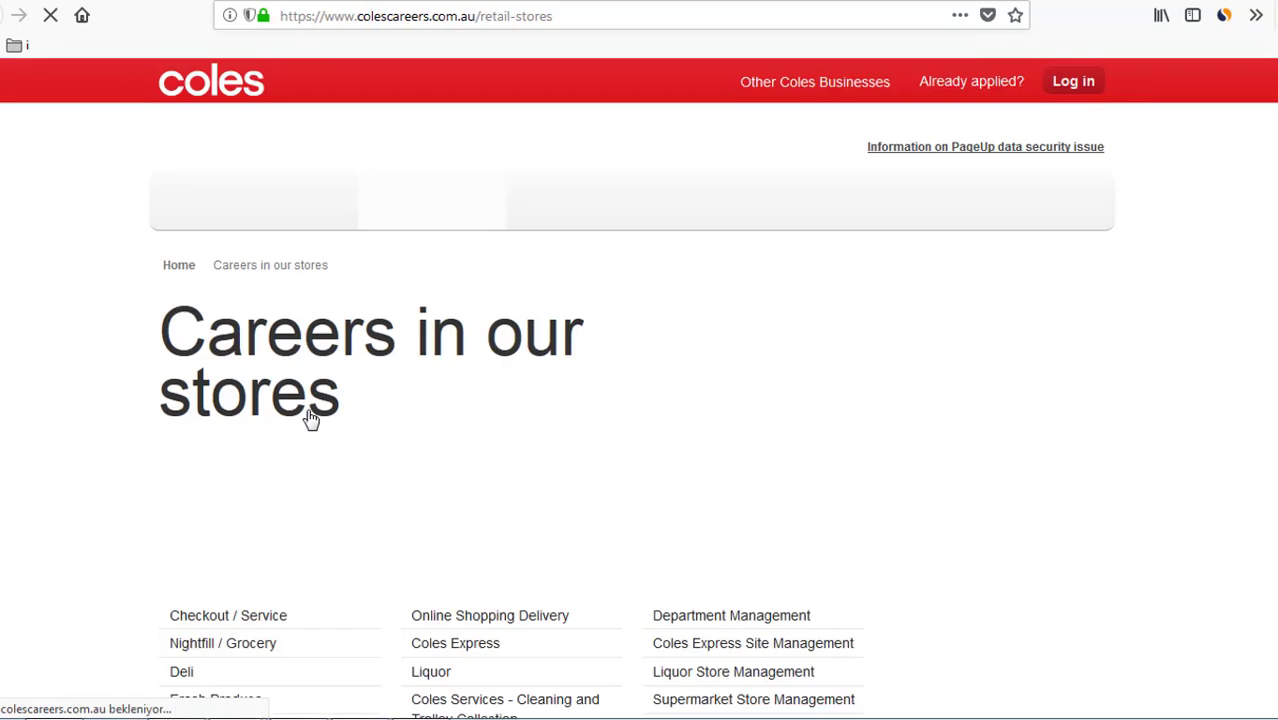
- Open the Checkout / Service job category from Careers in our stores
scroll(497, 430, "down", 3)
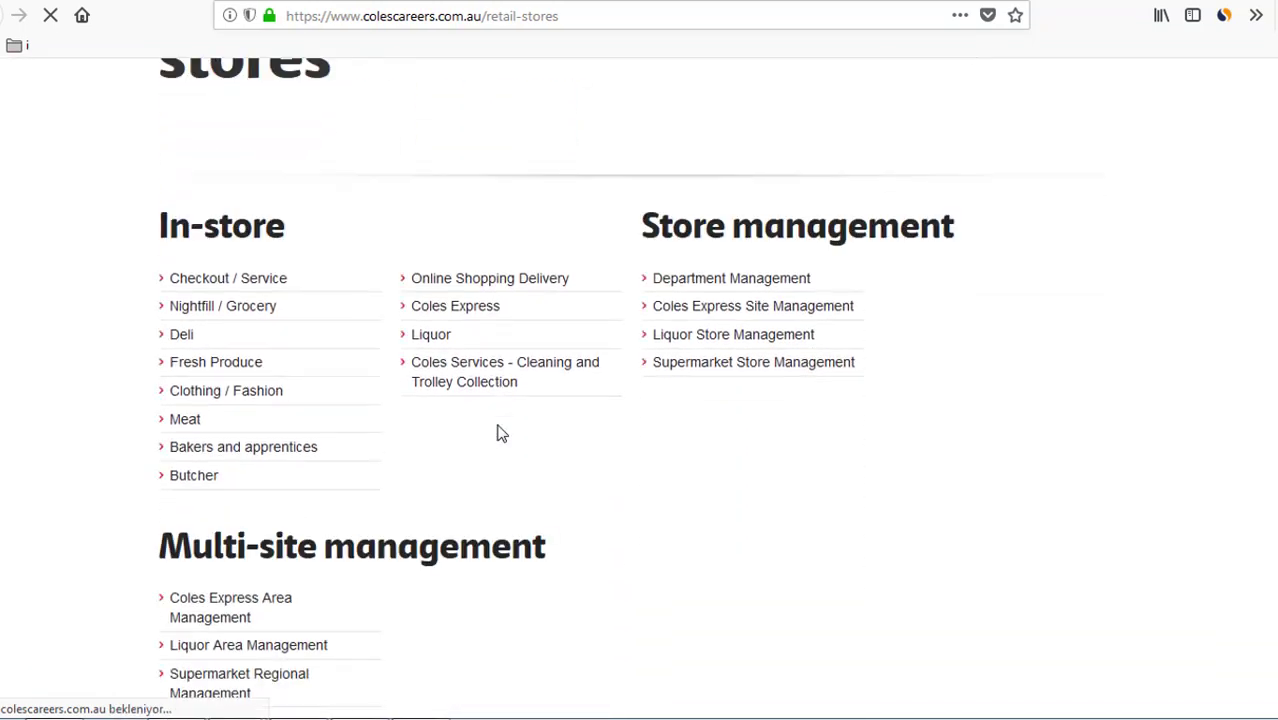
scroll(501, 432, "down", 3)
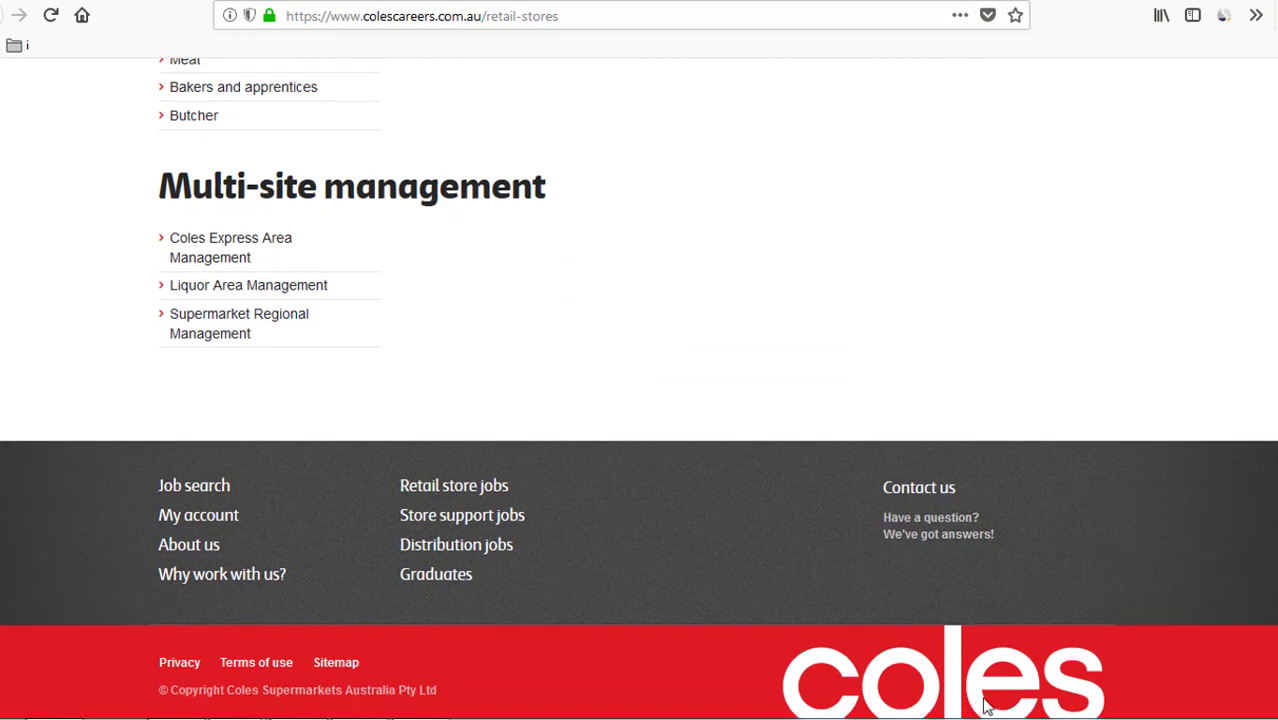
scroll(551, 405, "up", 4)
left_click(251, 383)
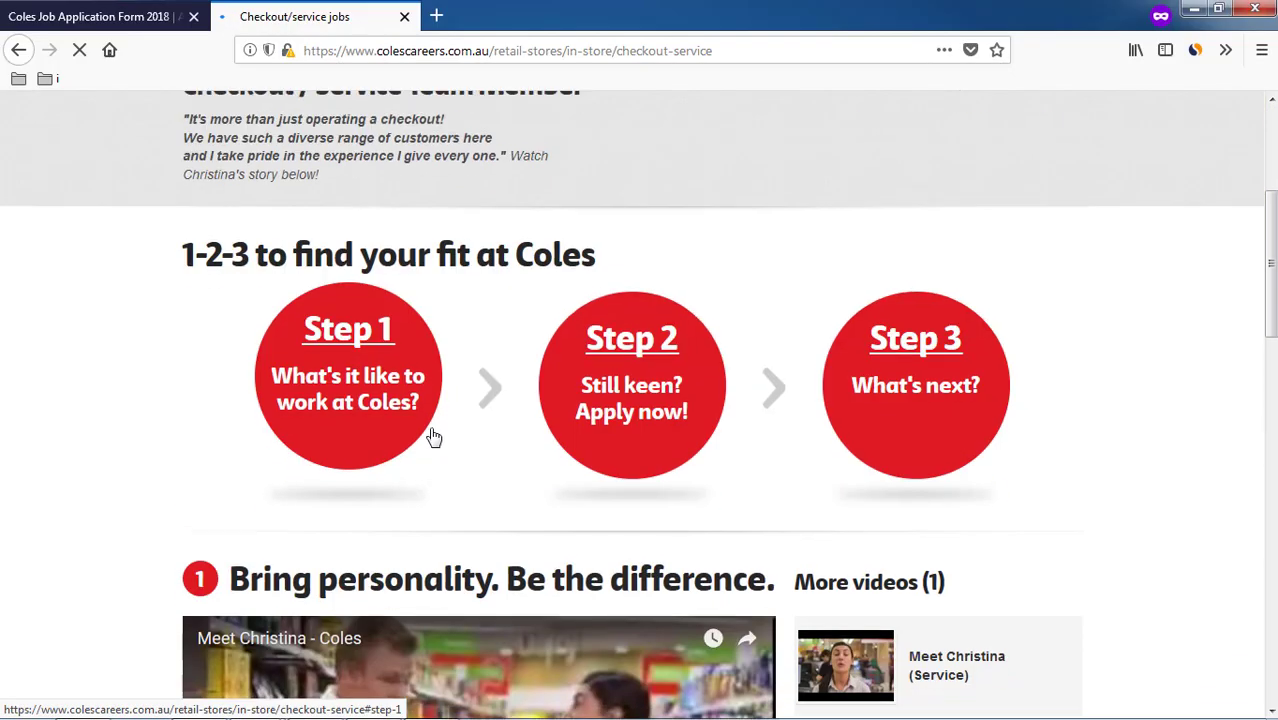
- Scroll the Checkout / Service team member page down to its Apply now section
scroll(450, 445, "down", 6)
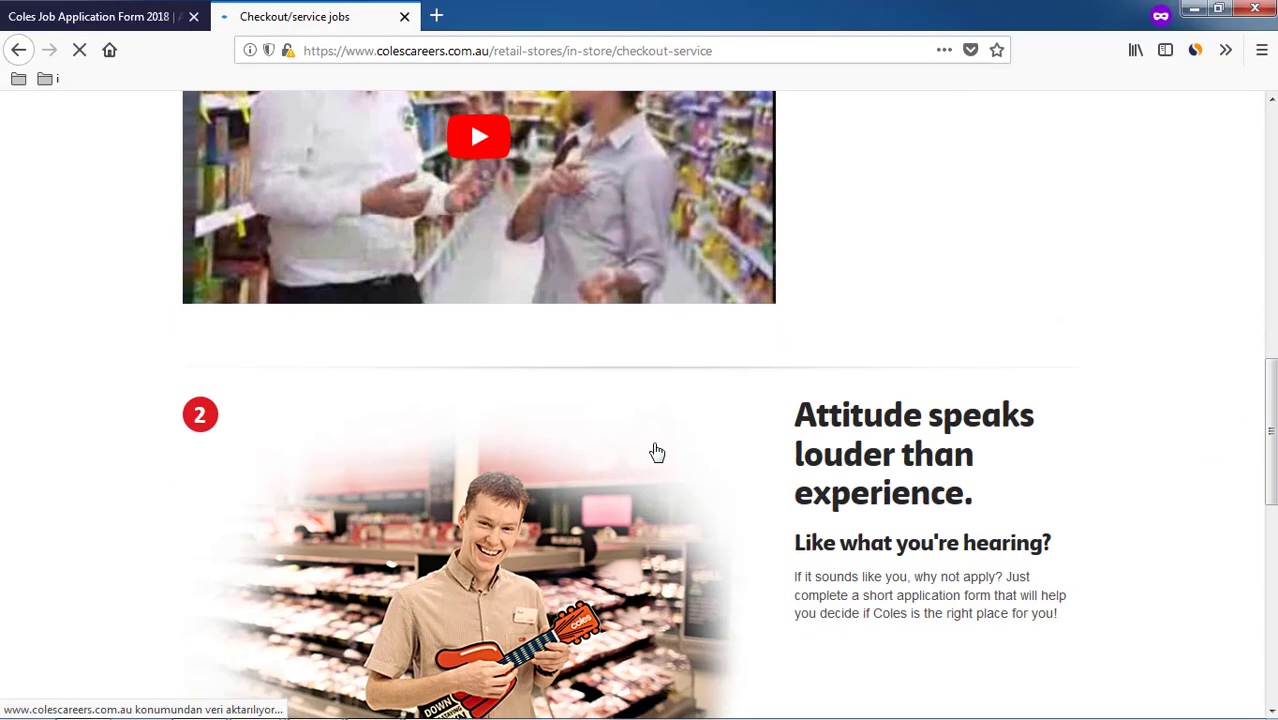
scroll(657, 452, "down", 3)
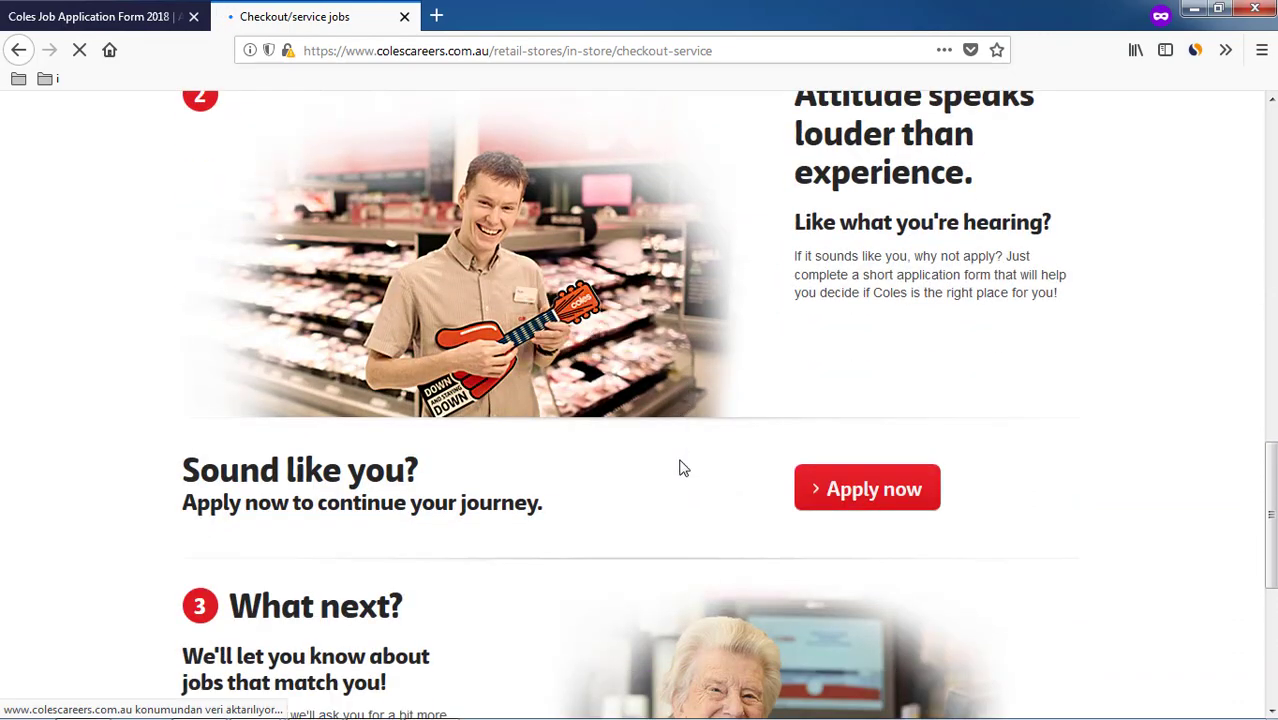
scroll(680, 468, "down", 2)
scroll(668, 532, "up", 12)
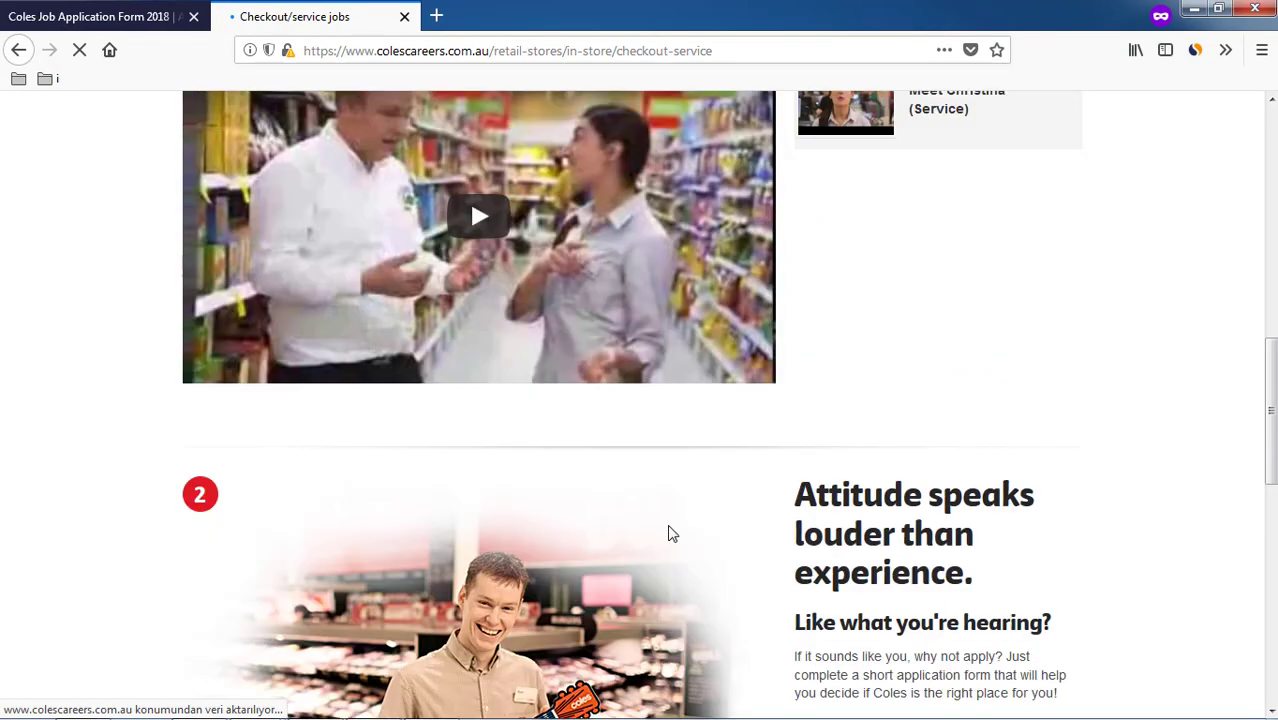
scroll(670, 533, "down", 6)
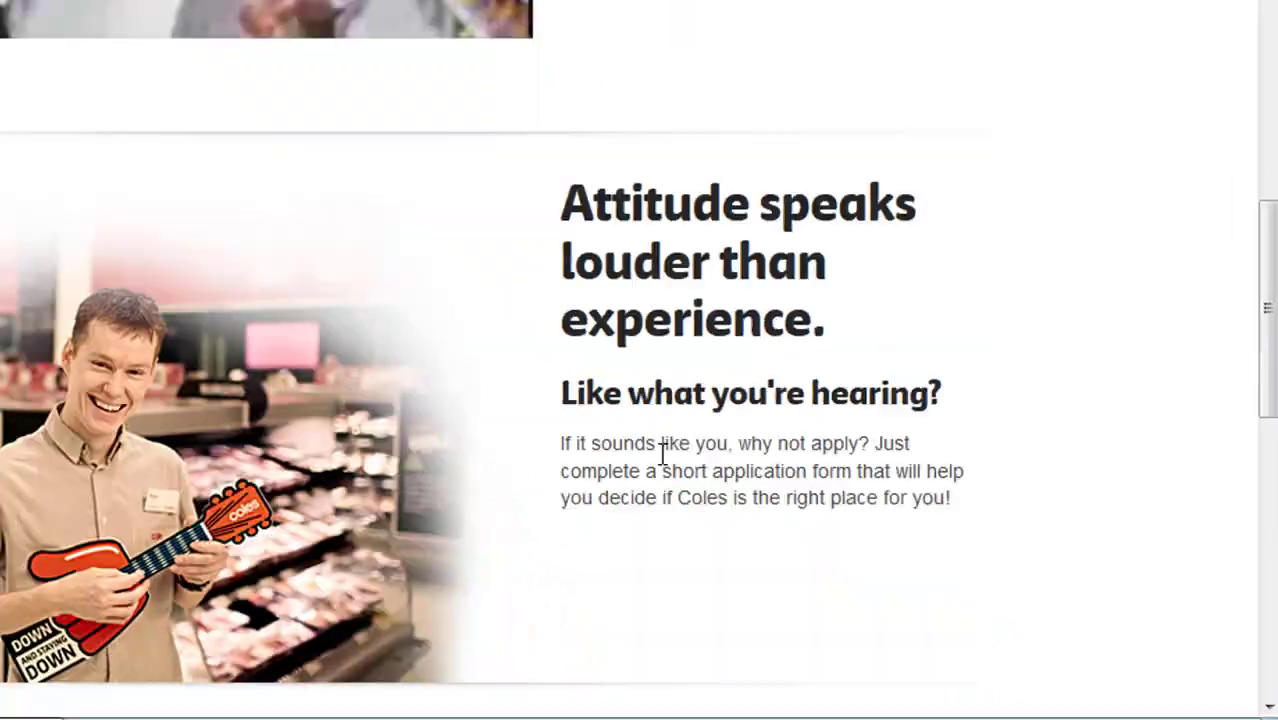
scroll(662, 455, "down", 3)
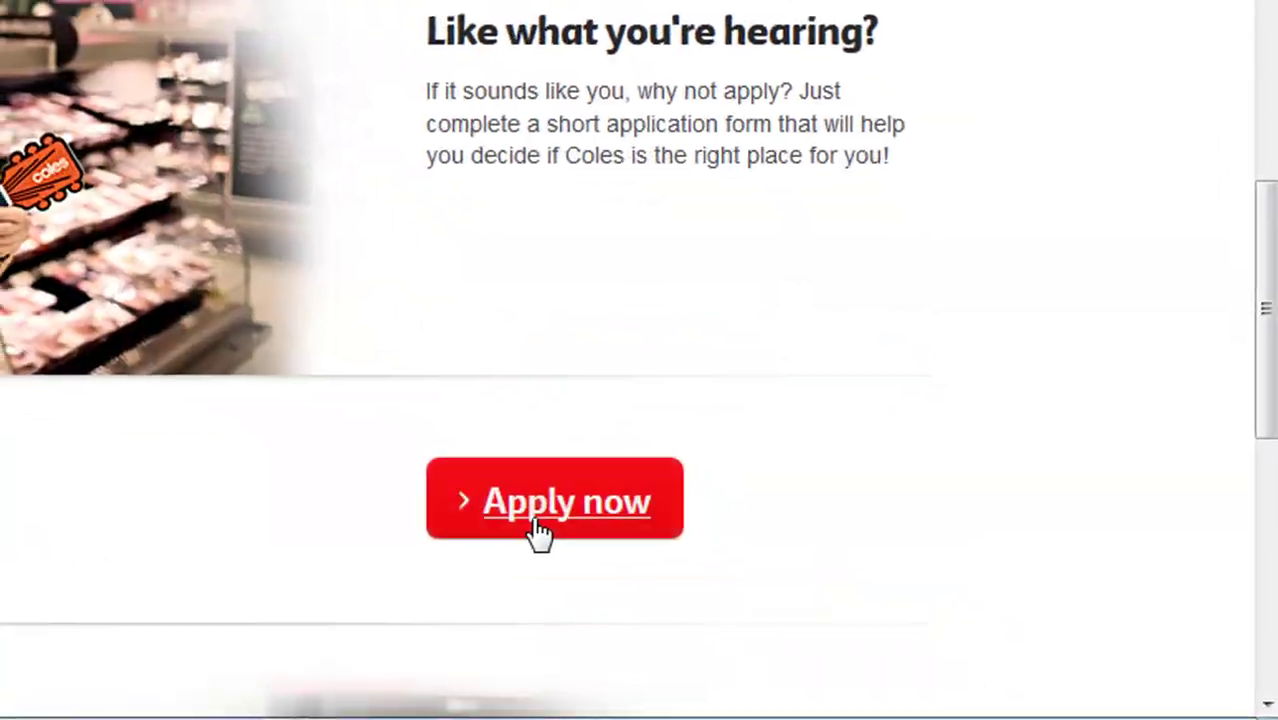
- Start the checkout application, enter a personal e-mail address, accept the privacy policy and continue
left_click(536, 529)
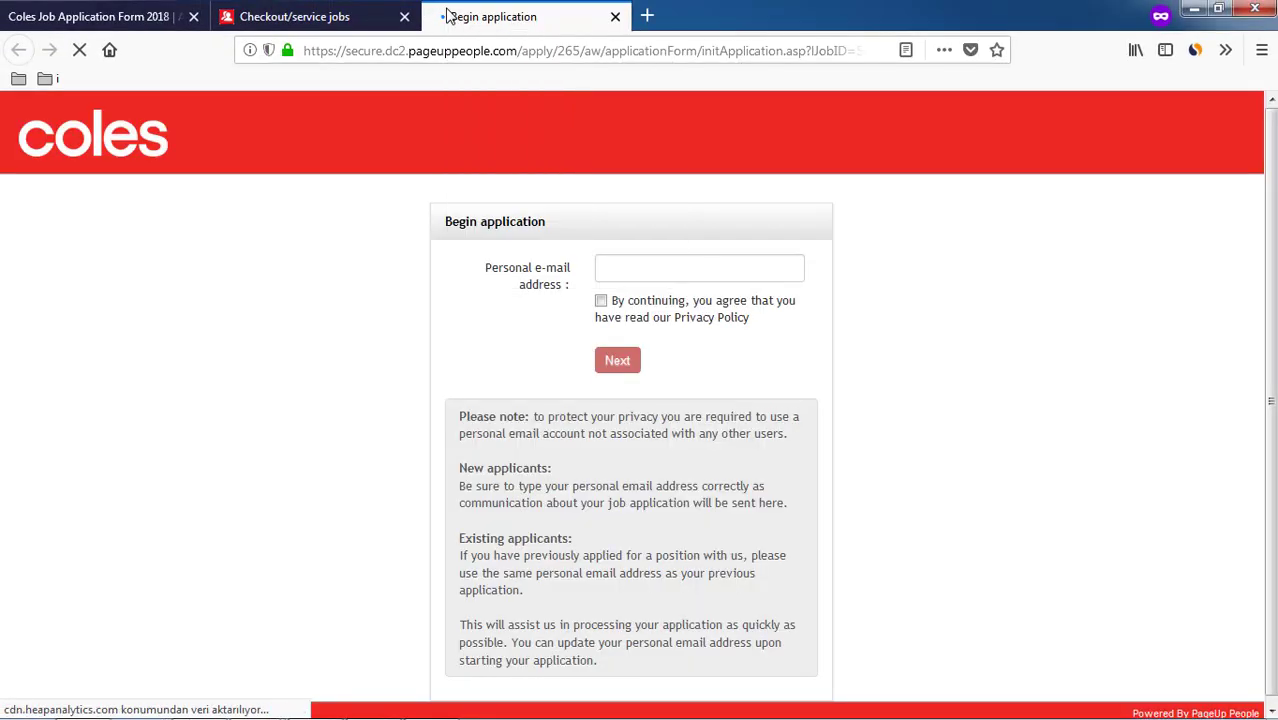
left_click(650, 272)
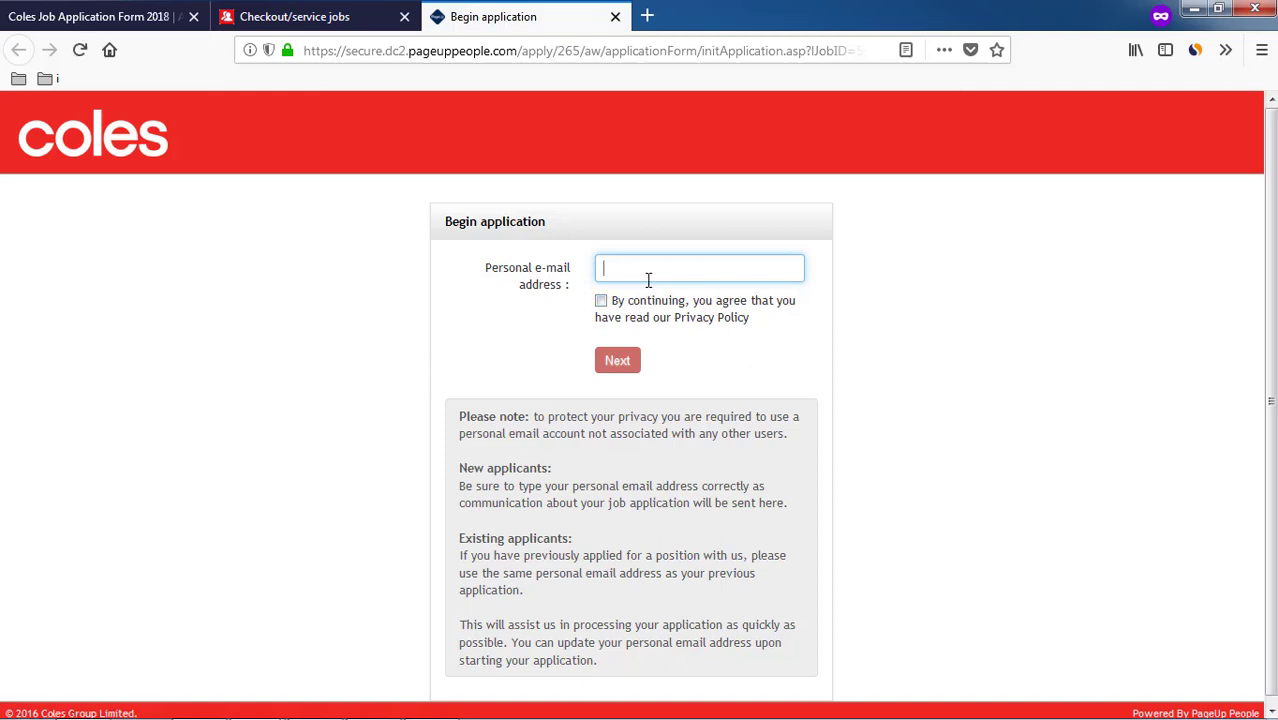
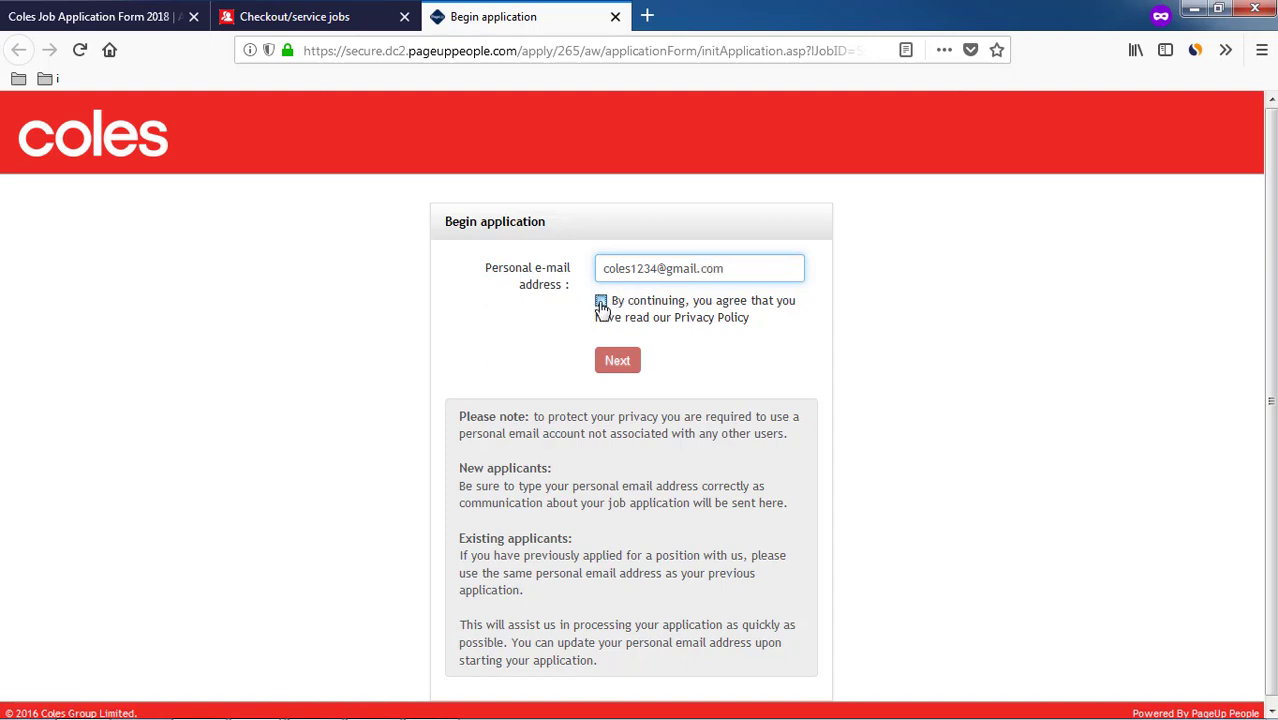
left_click(601, 301)
left_click(628, 358)
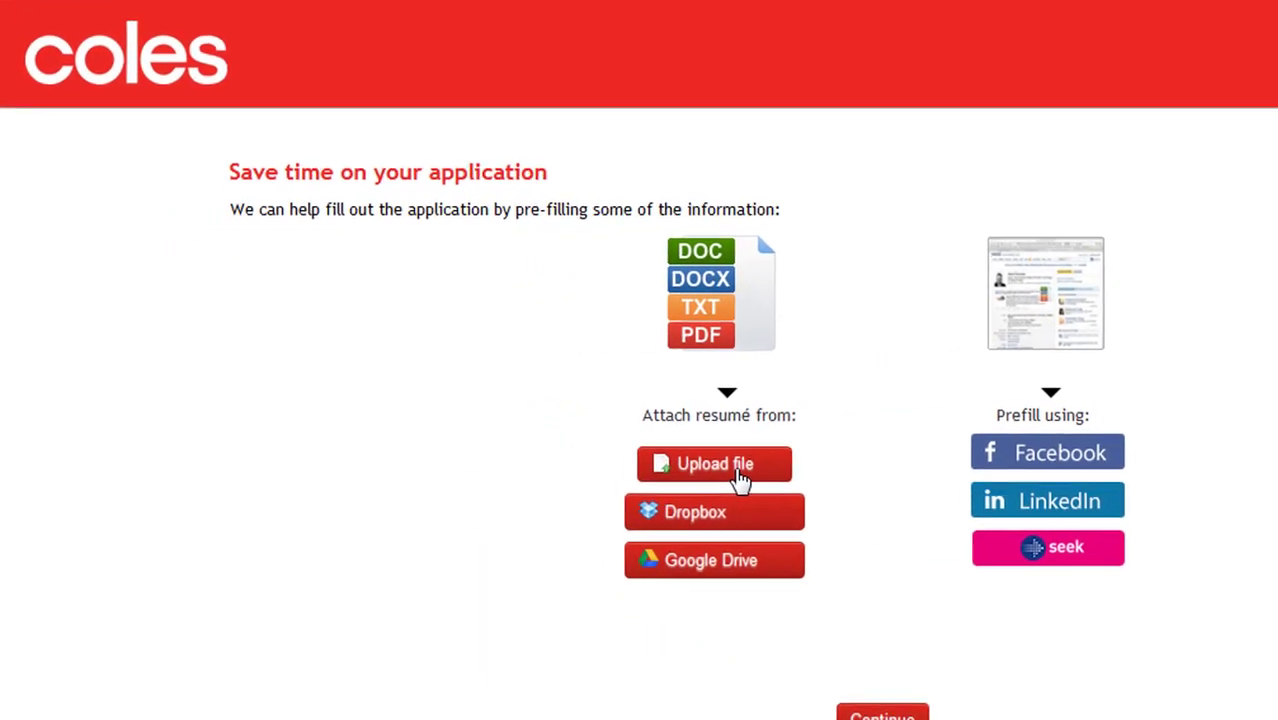
- Upload resume.txt as the résumé and continue to pre-fill the application
left_click(743, 478)
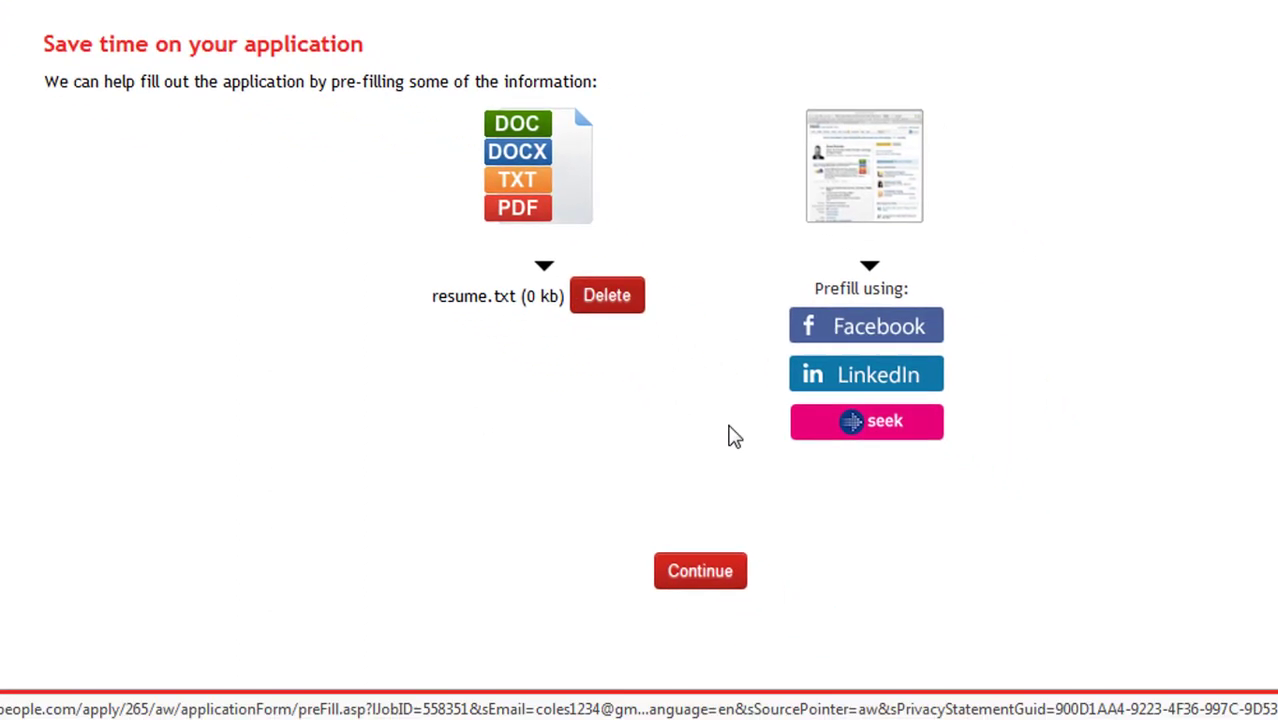
left_click(732, 570)
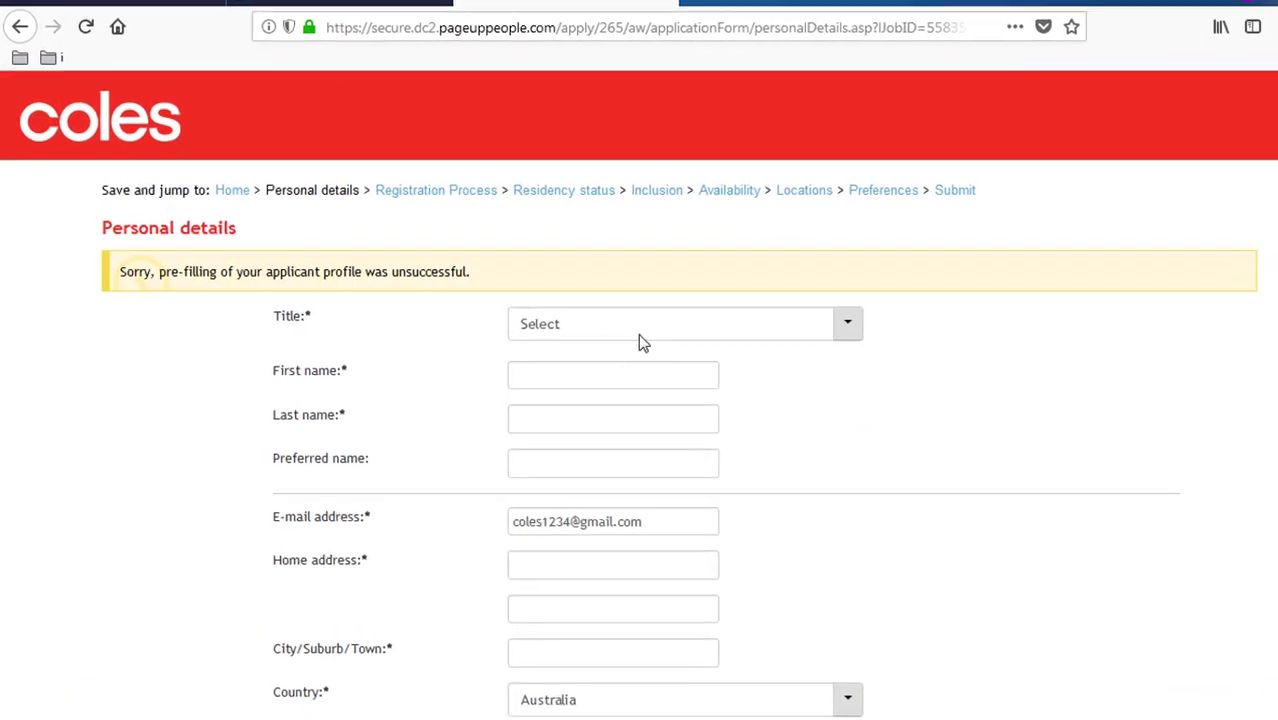
- Set the title to Mr and enter the first and last names
left_click(640, 335)
left_click(635, 386)
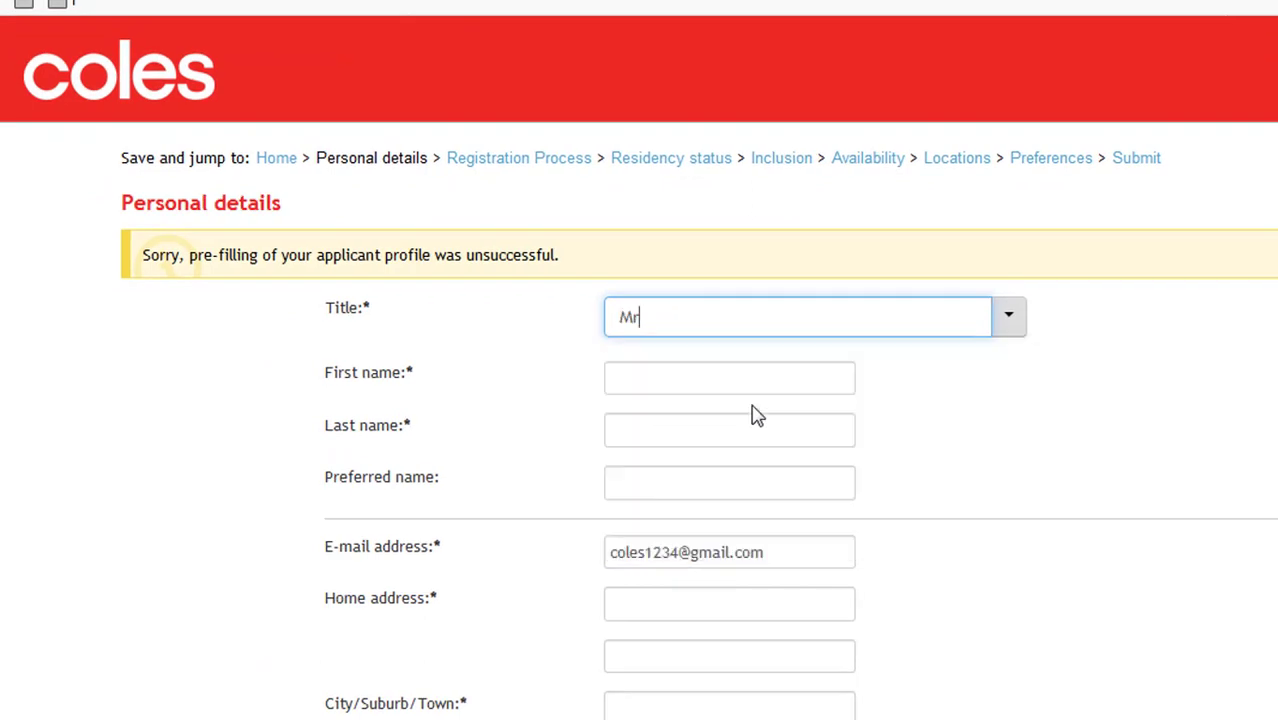
left_click(633, 377)
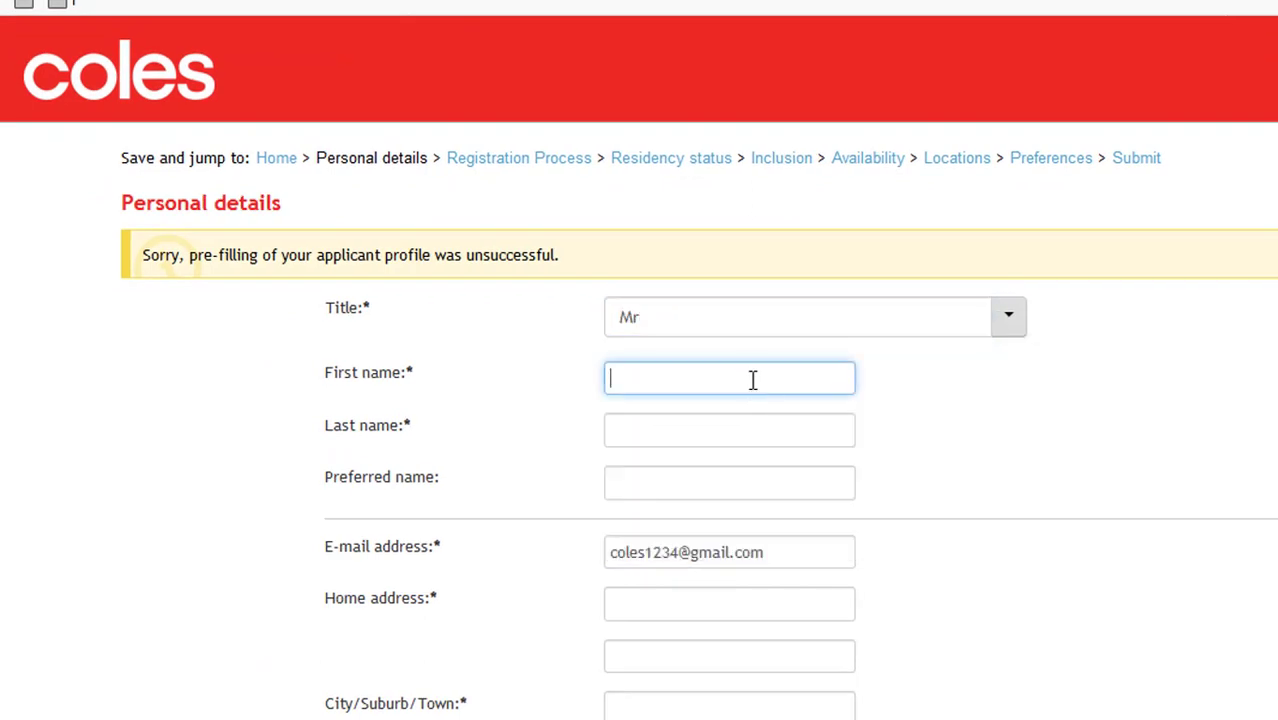
type("First Name")
key("Tab")
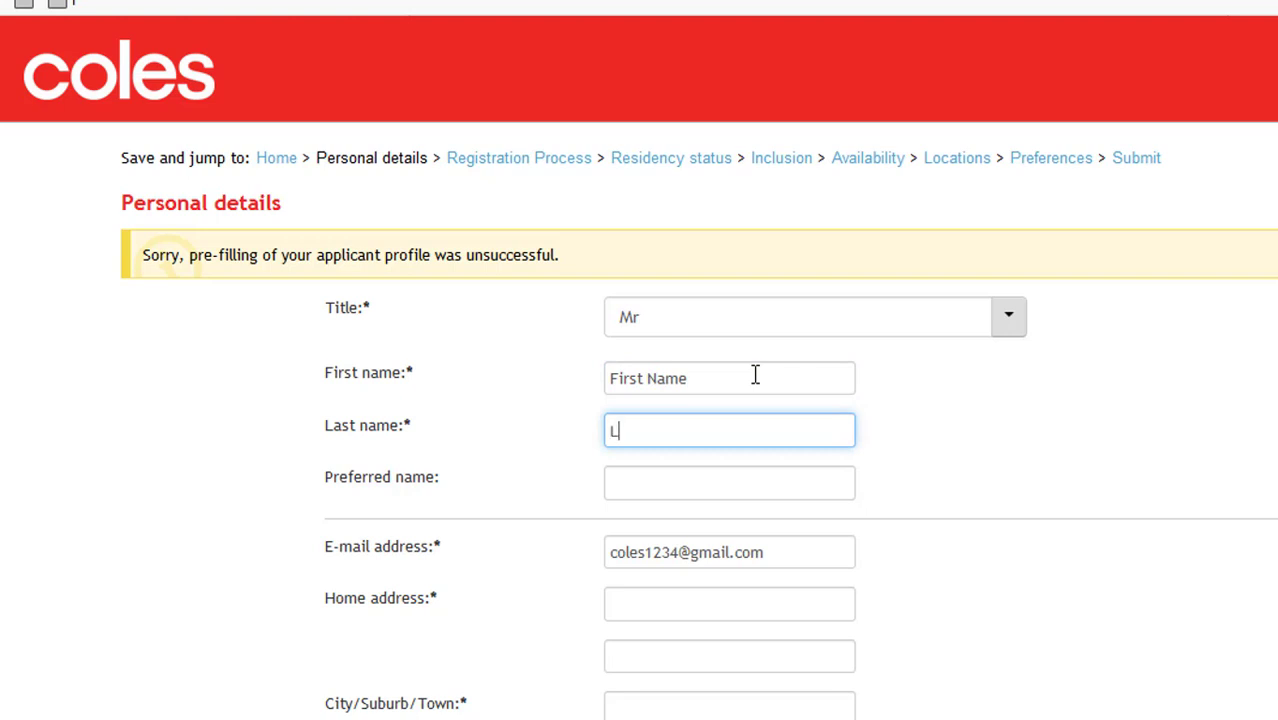
type("Last Name")
- Fill in the home address, with Sydney as the city/suburb/town
key("Tab")
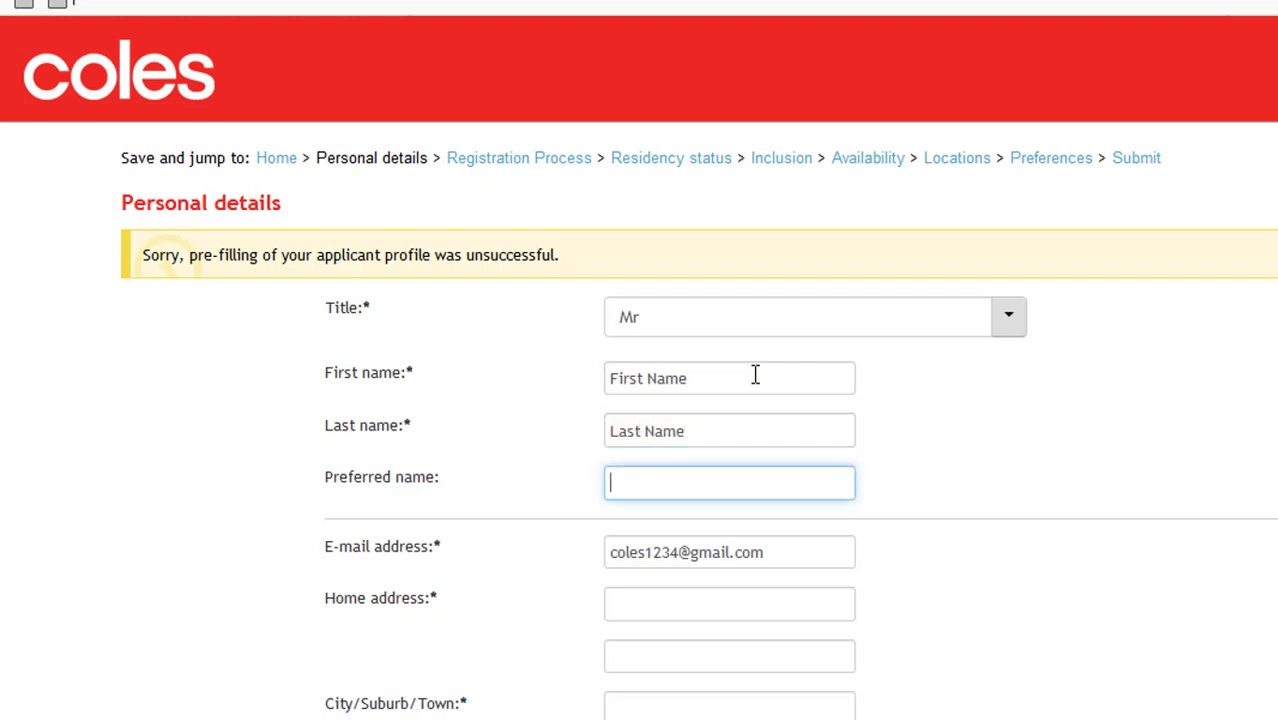
key("Tab")
key("Tab")
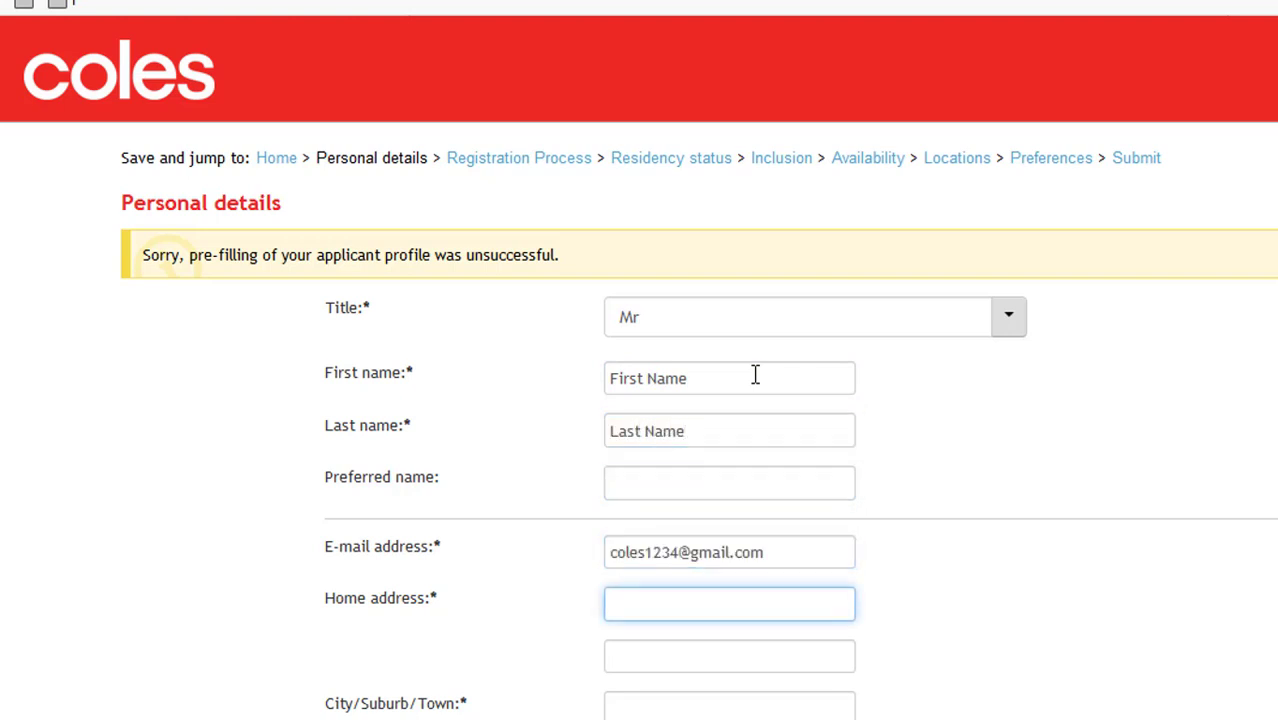
type("home adress street home adress")
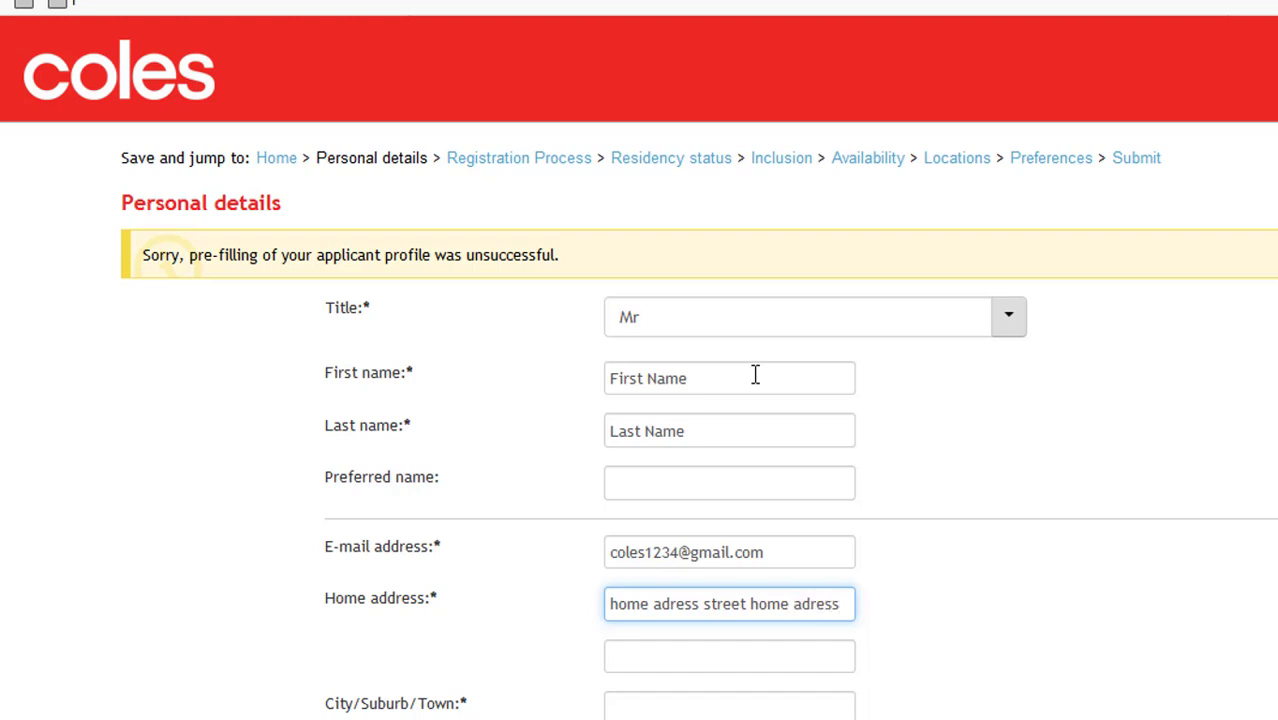
key("Tab")
scroll(790, 450, "down", 2)
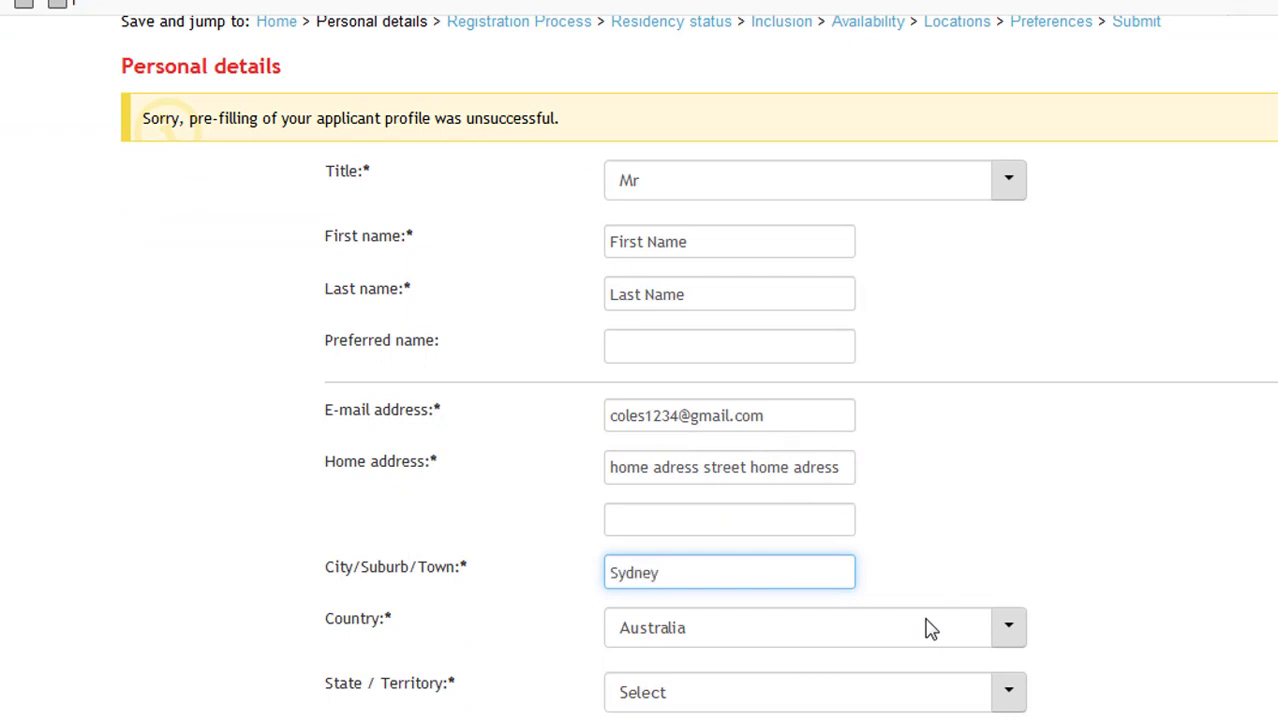
scroll(905, 610, "down", 2)
- Set the state to NSW and the postcode to 2009
left_click(875, 555)
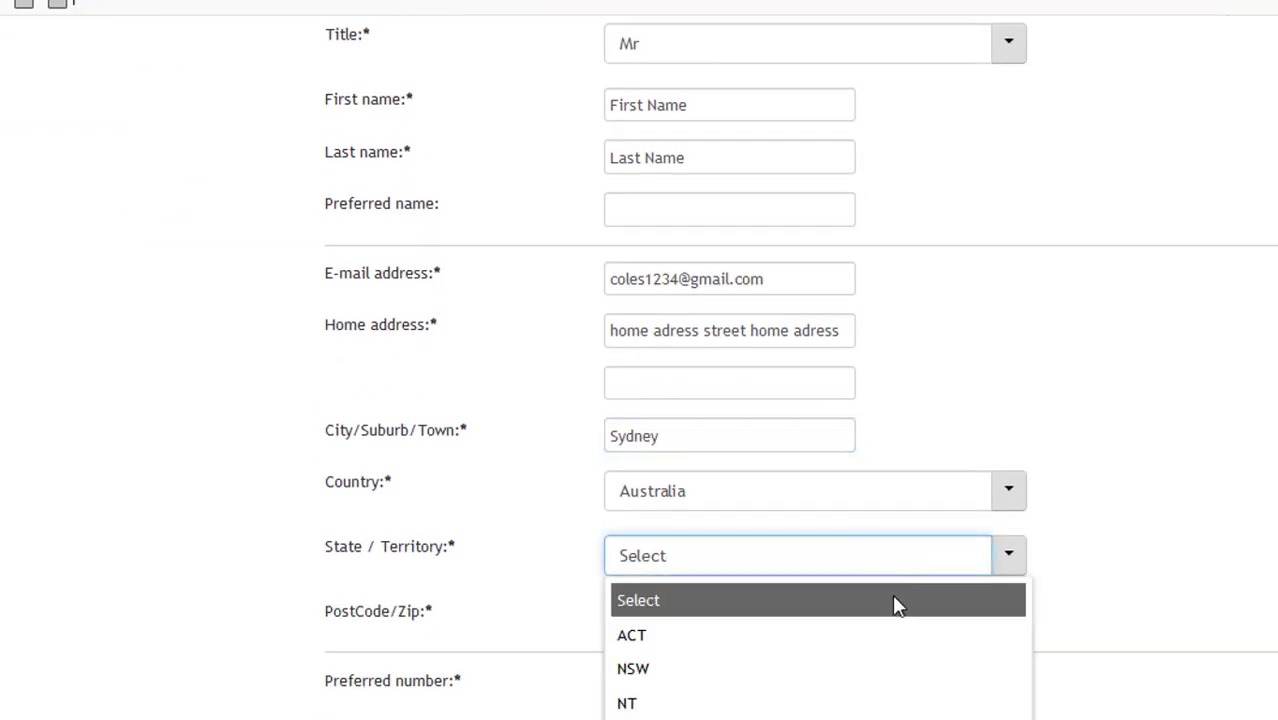
scroll(897, 630, "down", 1)
scroll(897, 651, "down", 1)
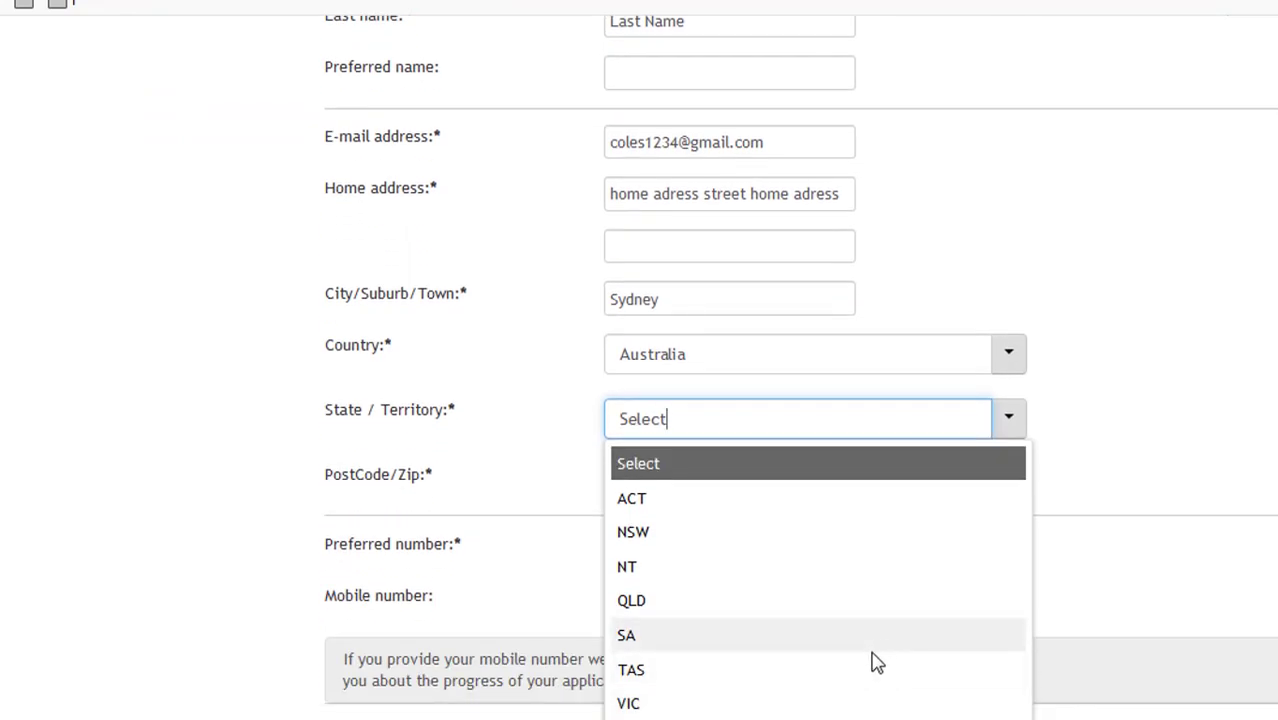
left_click(843, 537)
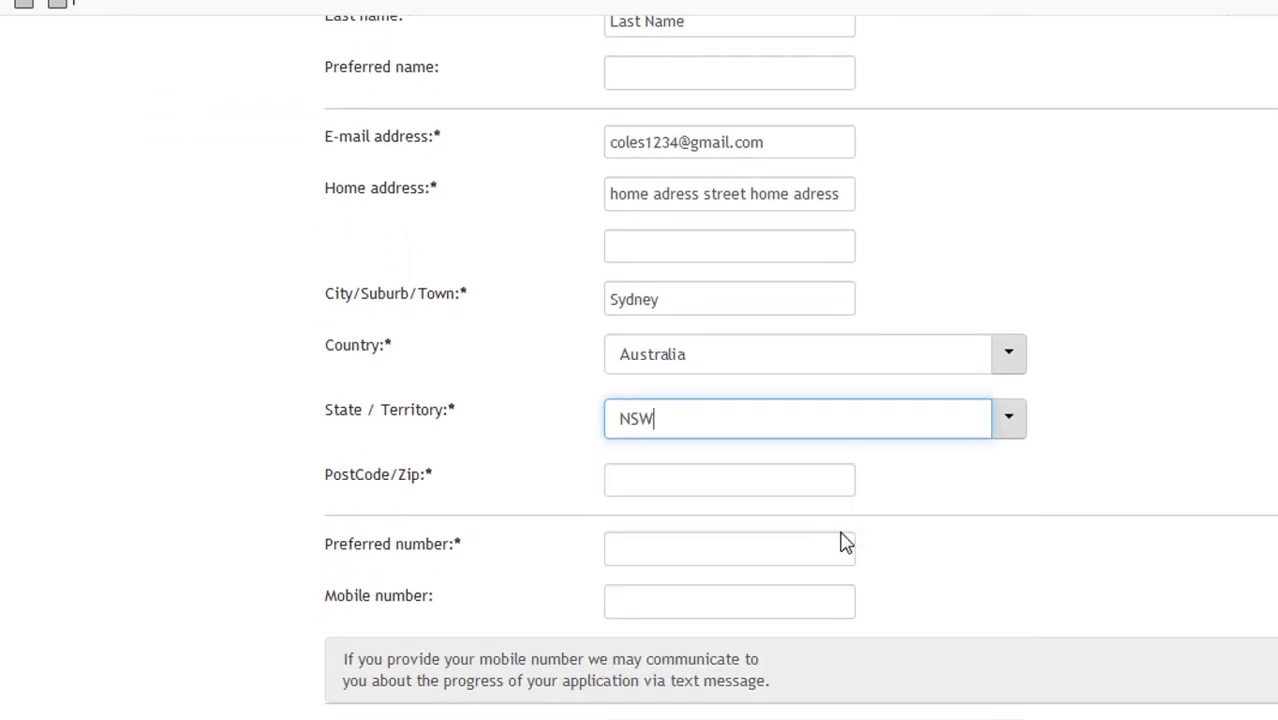
left_click(693, 481)
type("2009")
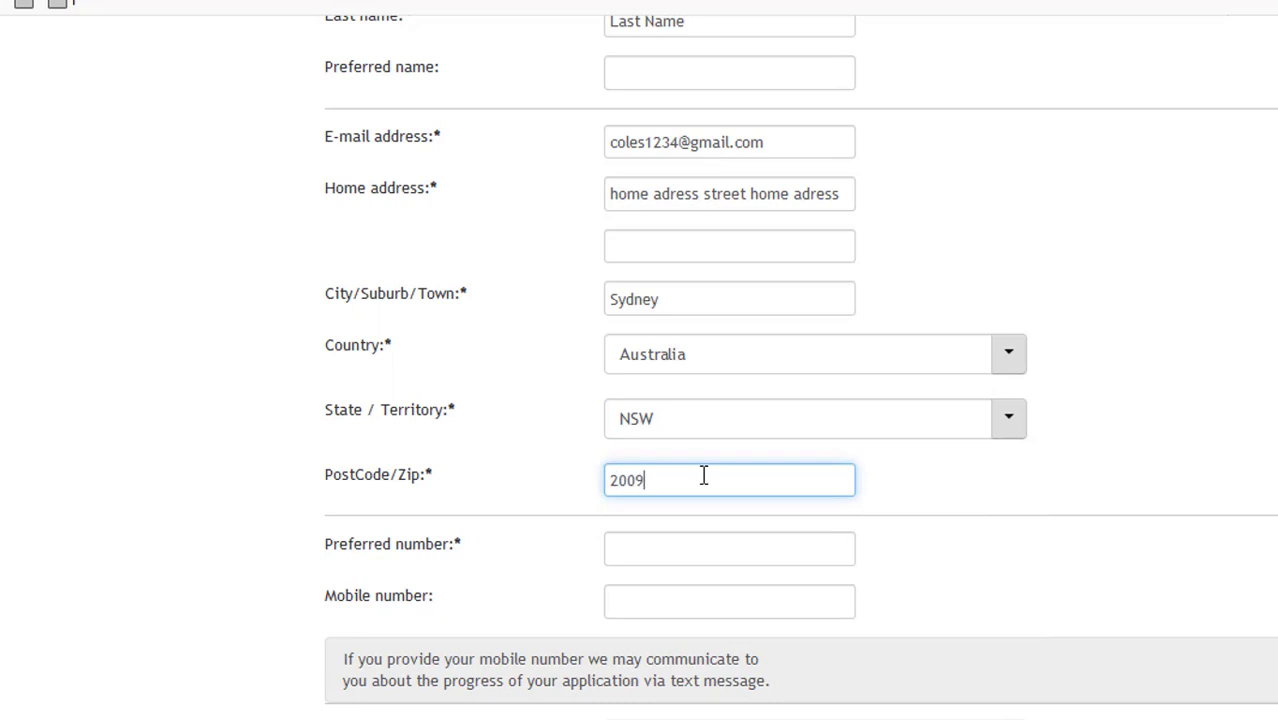
left_click(721, 537)
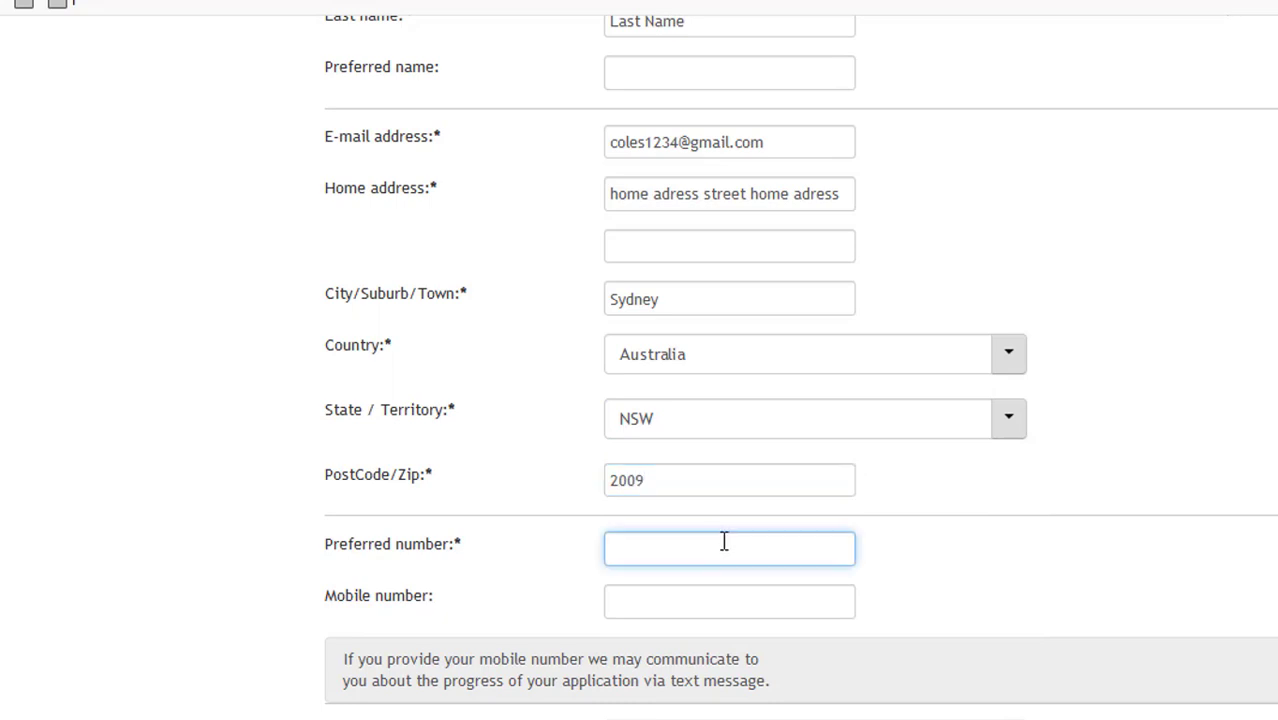
- Choose 'Never employed or contracted' as Coles employment status and enter the preferred phone number
scroll(724, 545, "down", 3)
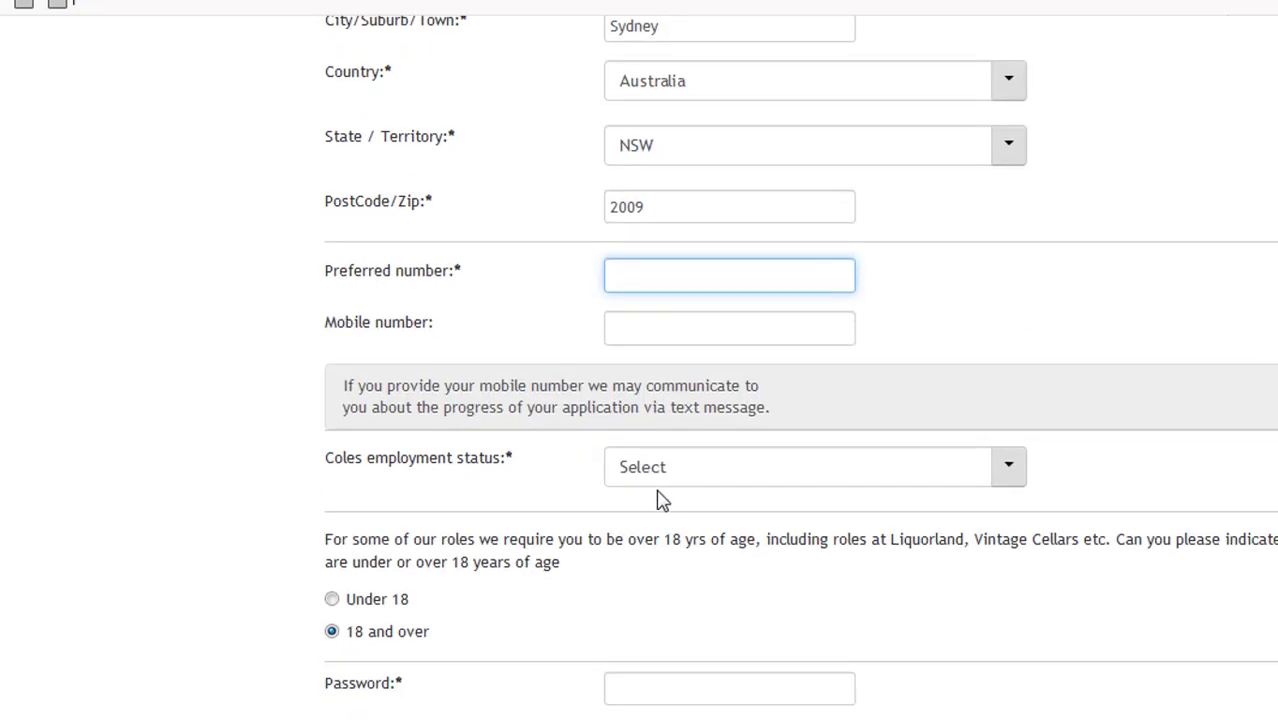
left_click(674, 481)
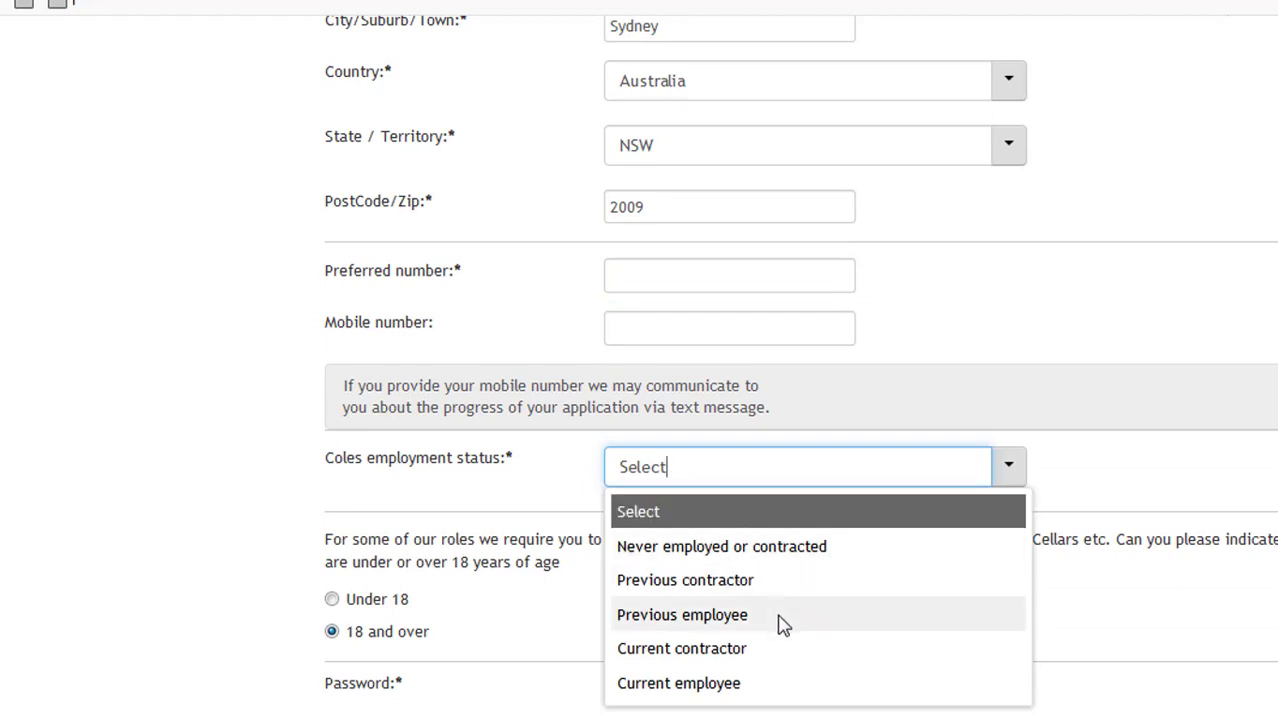
left_click(782, 546)
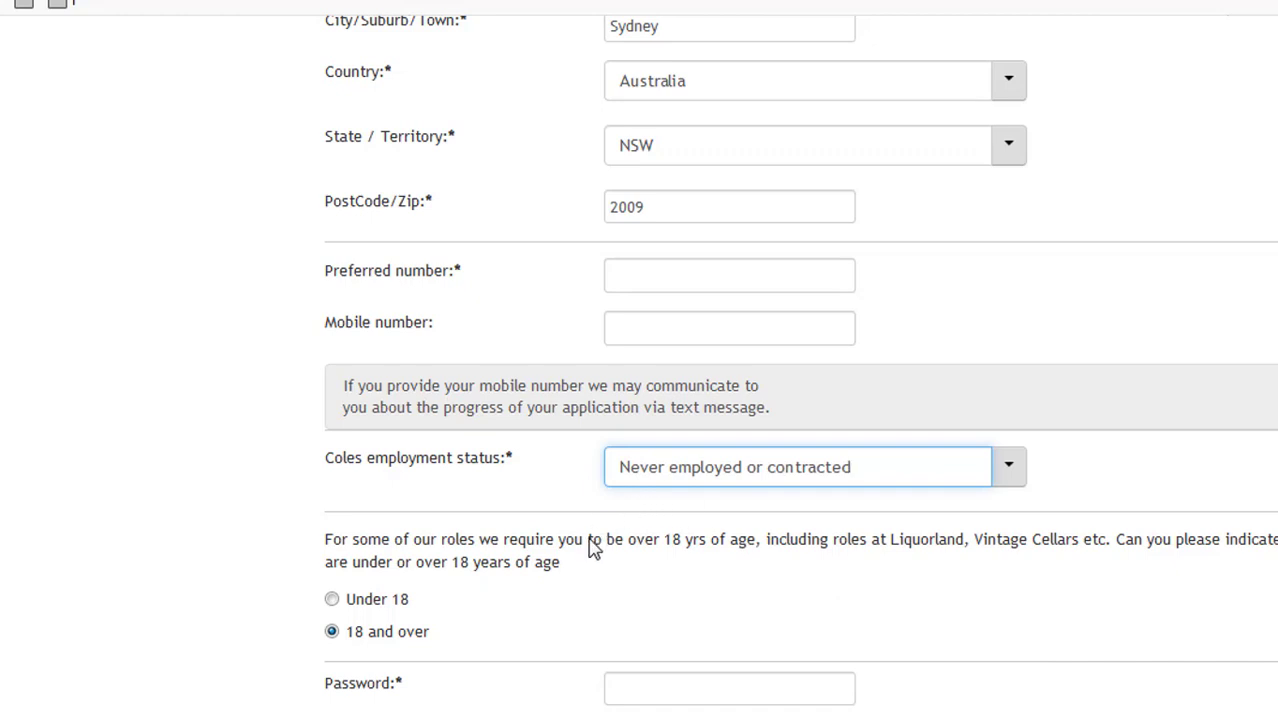
left_click(646, 269)
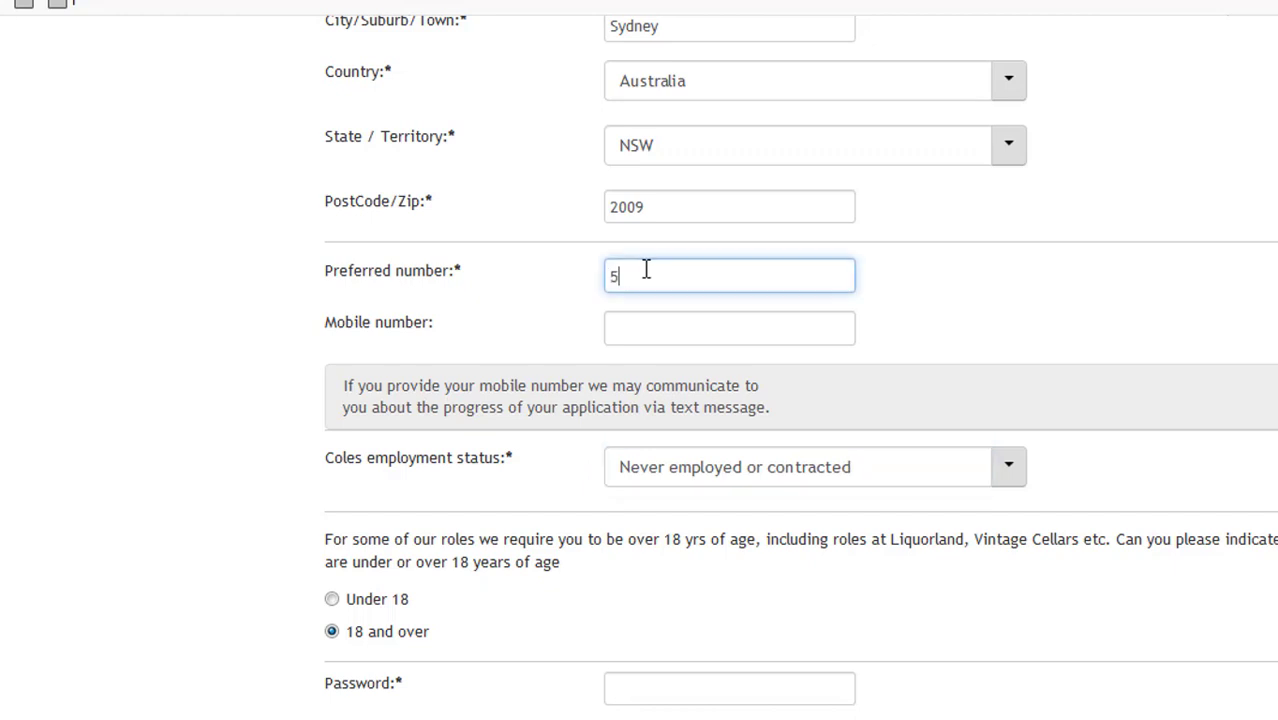
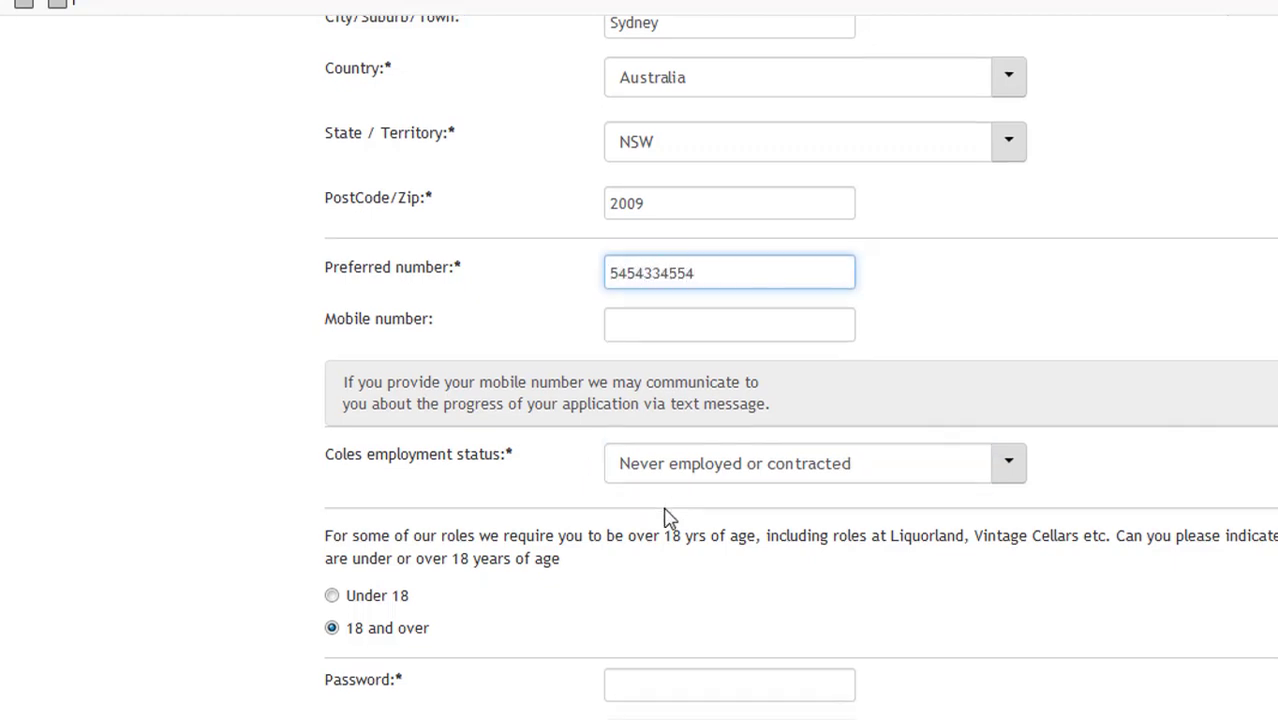
scroll(665, 516, "down", 1)
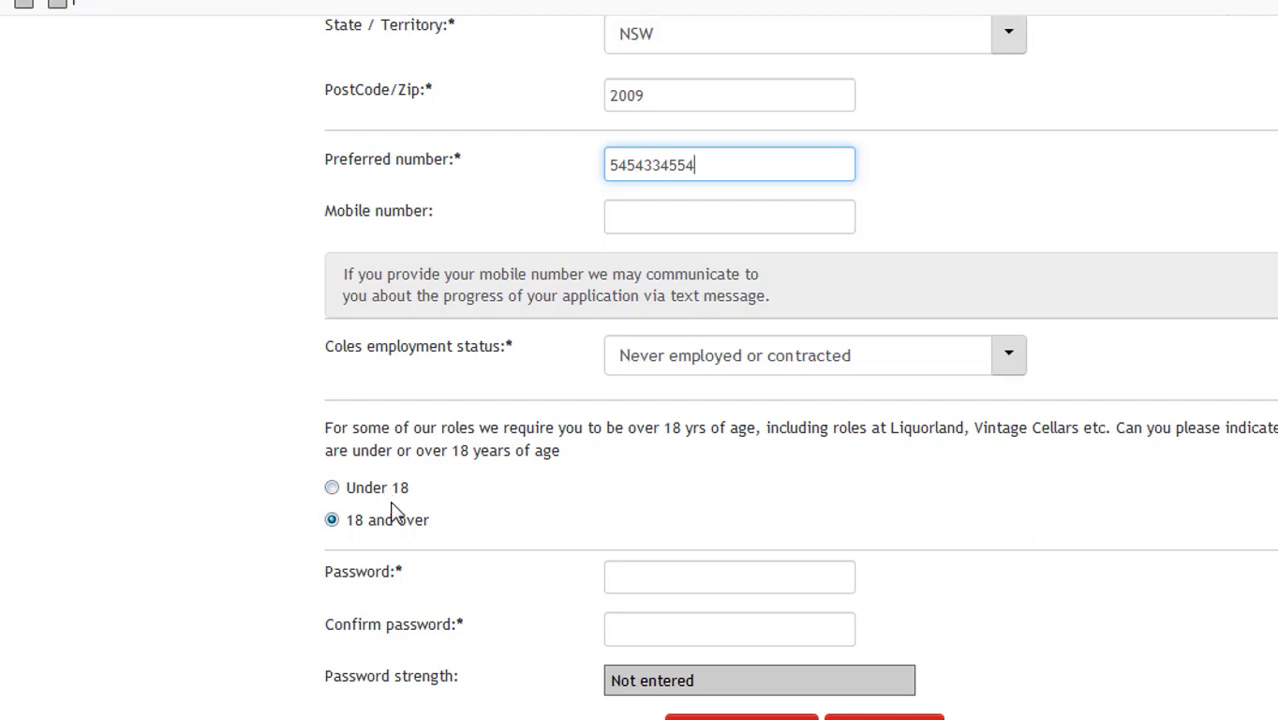
- Enter and confirm the account password, then submit the personal details form
left_click(688, 580)
type("••••")
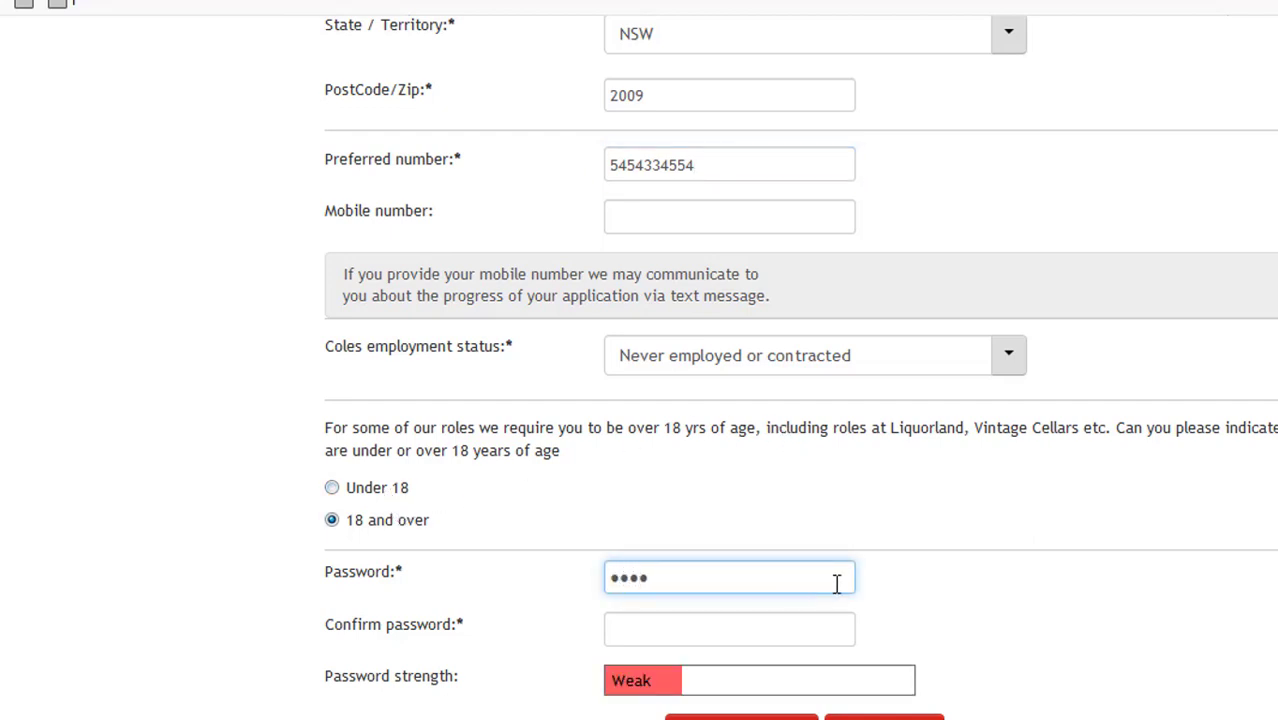
type("•••••••")
key("Tab")
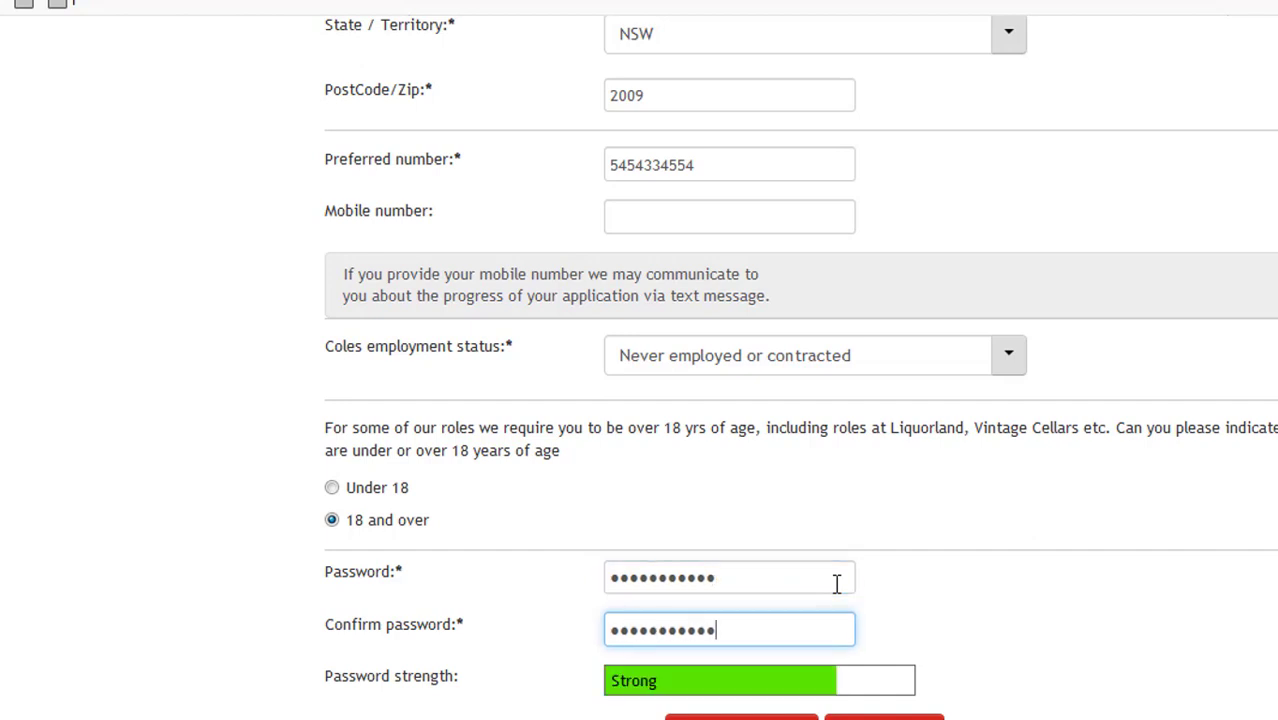
key("Tab")
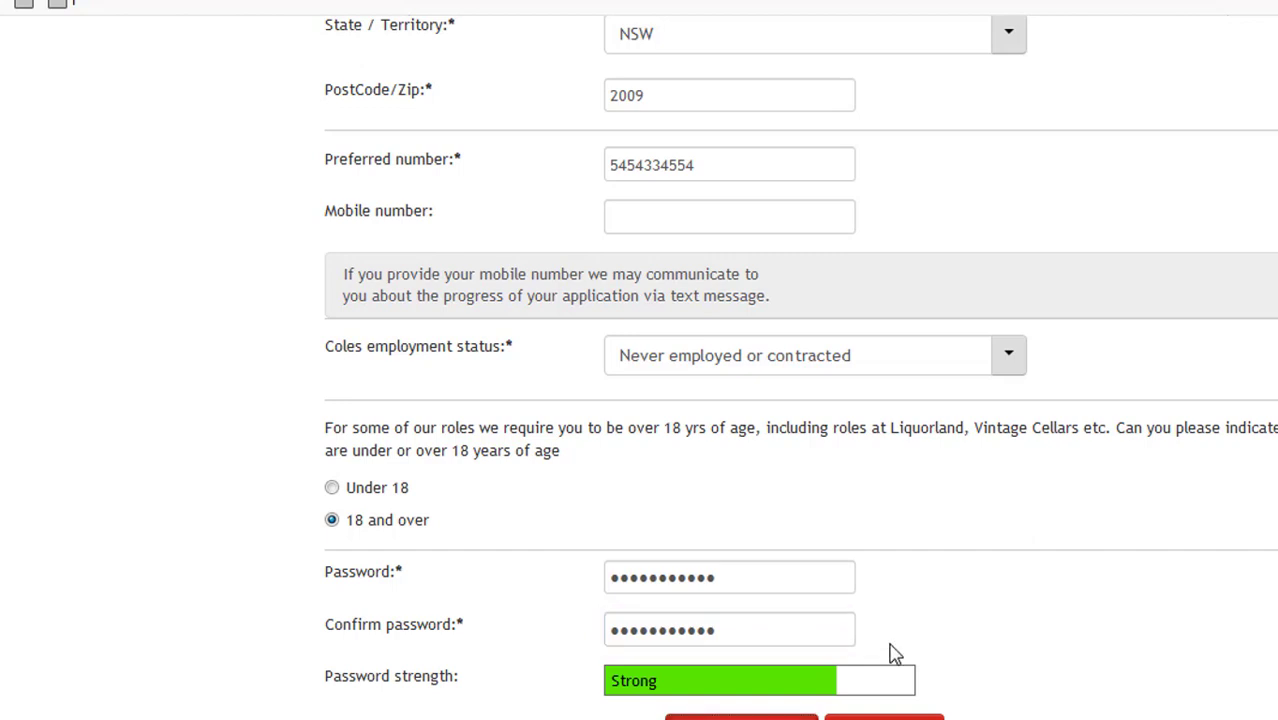
key("Return")
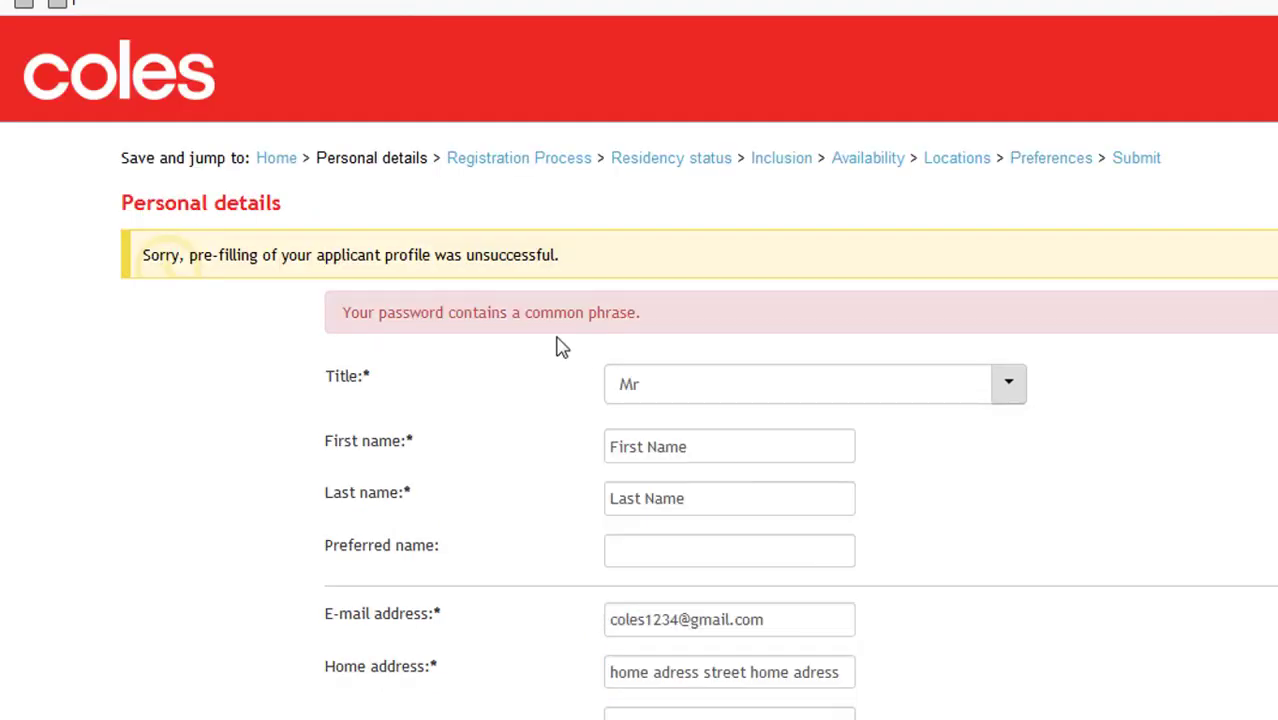
- Replace the rejected common-phrase password with a new one, confirm it and resubmit
triple_click(585, 317)
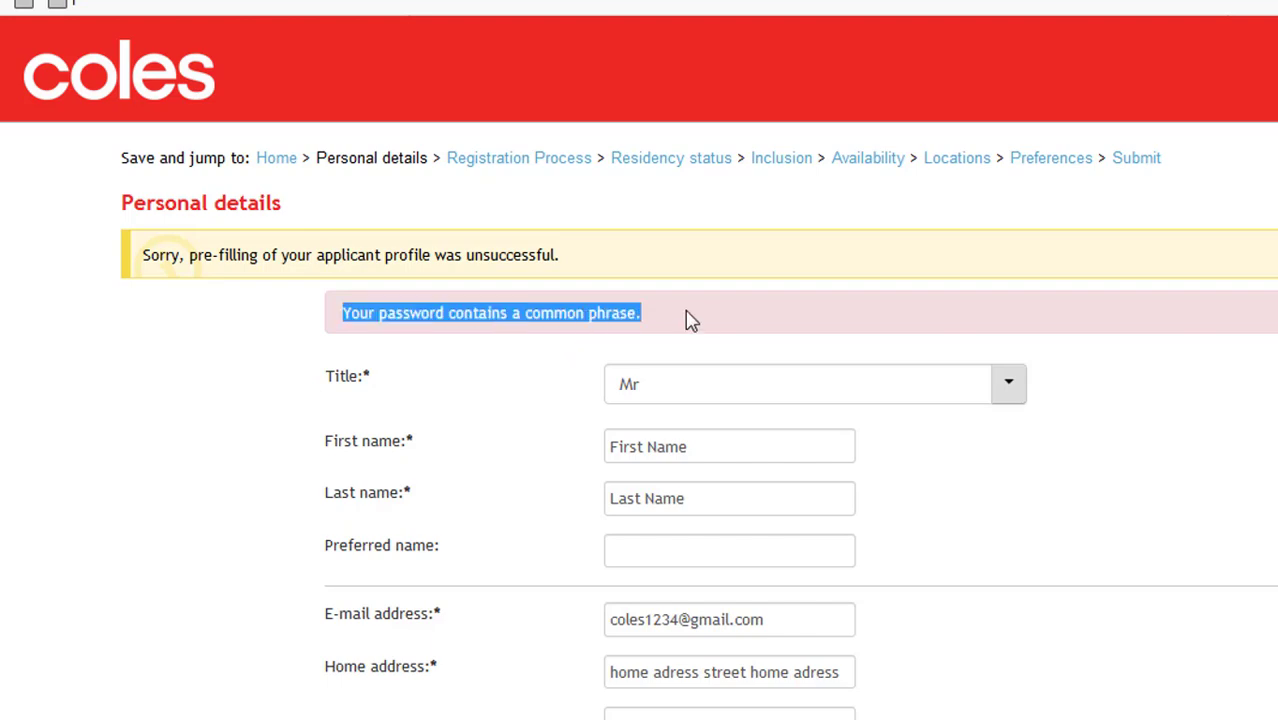
left_click(705, 325)
scroll(898, 520, "down", 8)
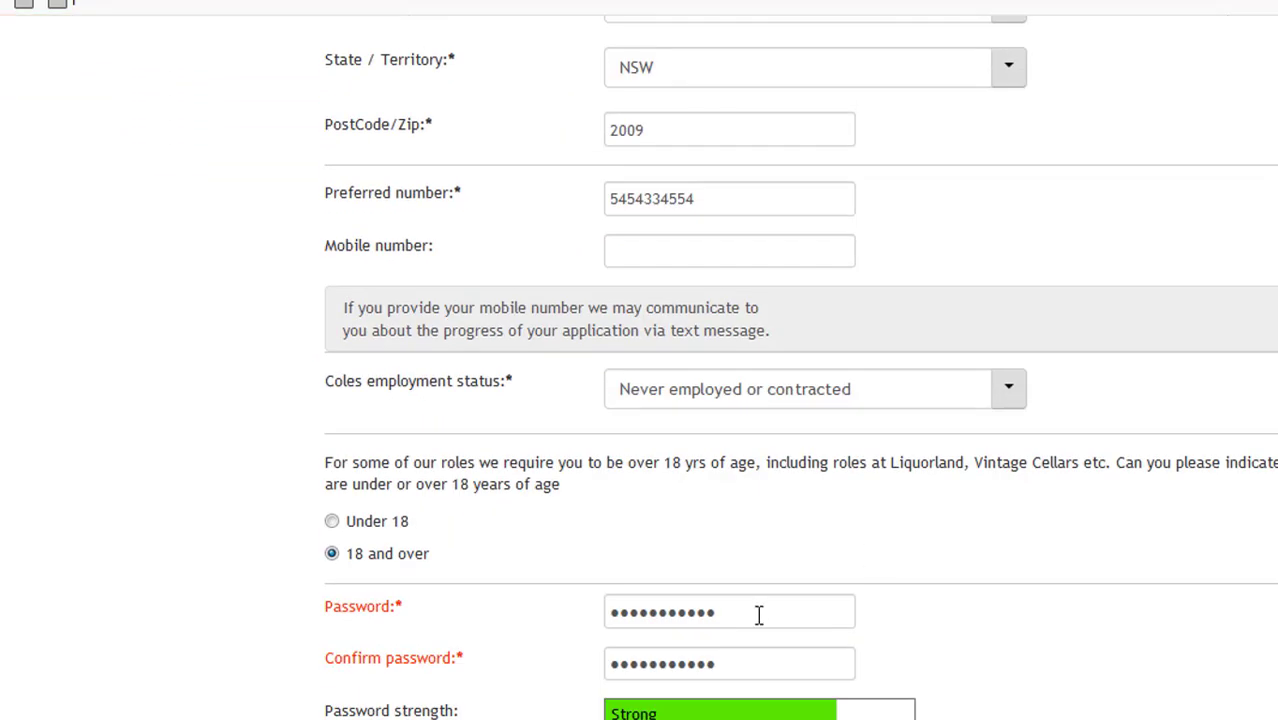
left_click(759, 614)
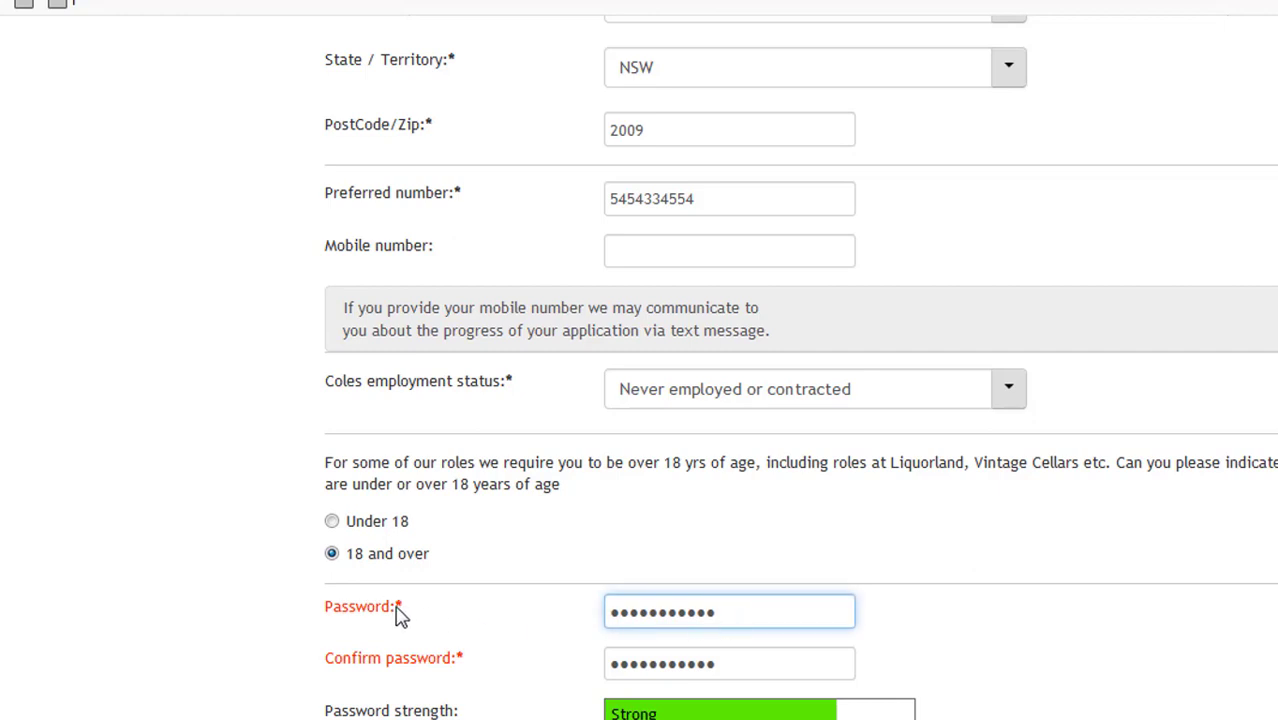
key("ctrl+a")
left_click(760, 606)
key("ctrl+a")
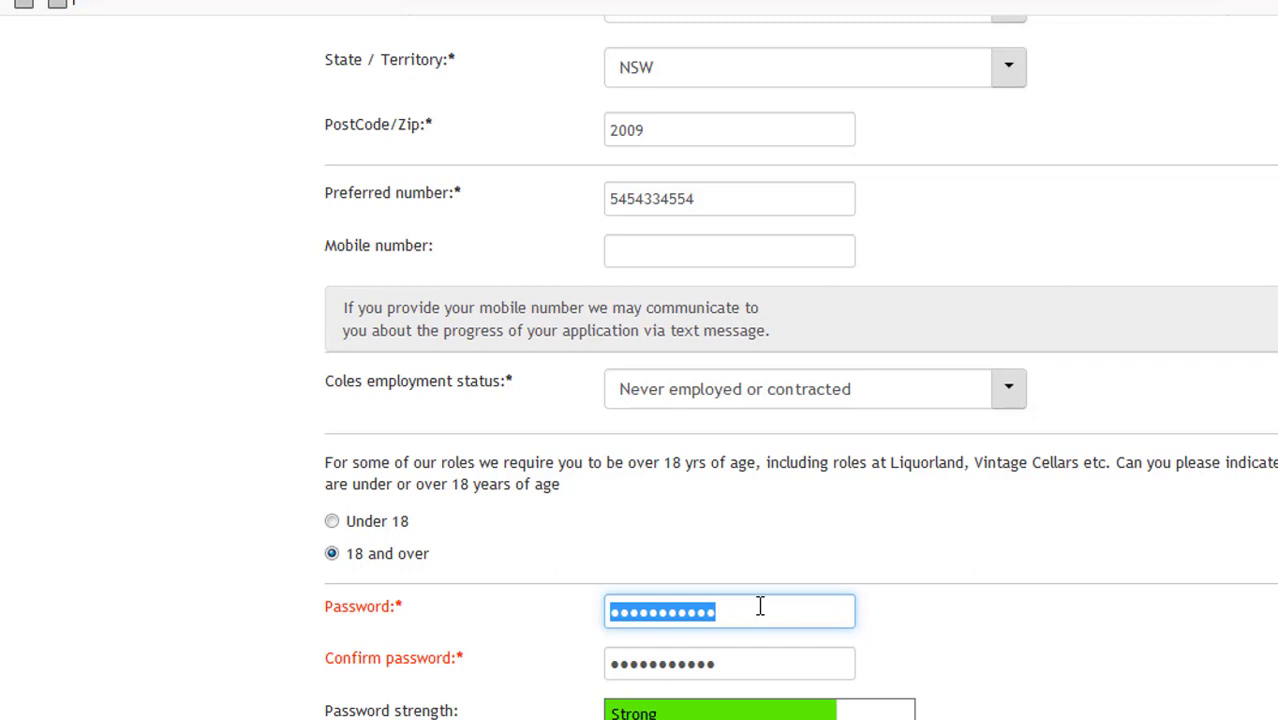
type("••••••")
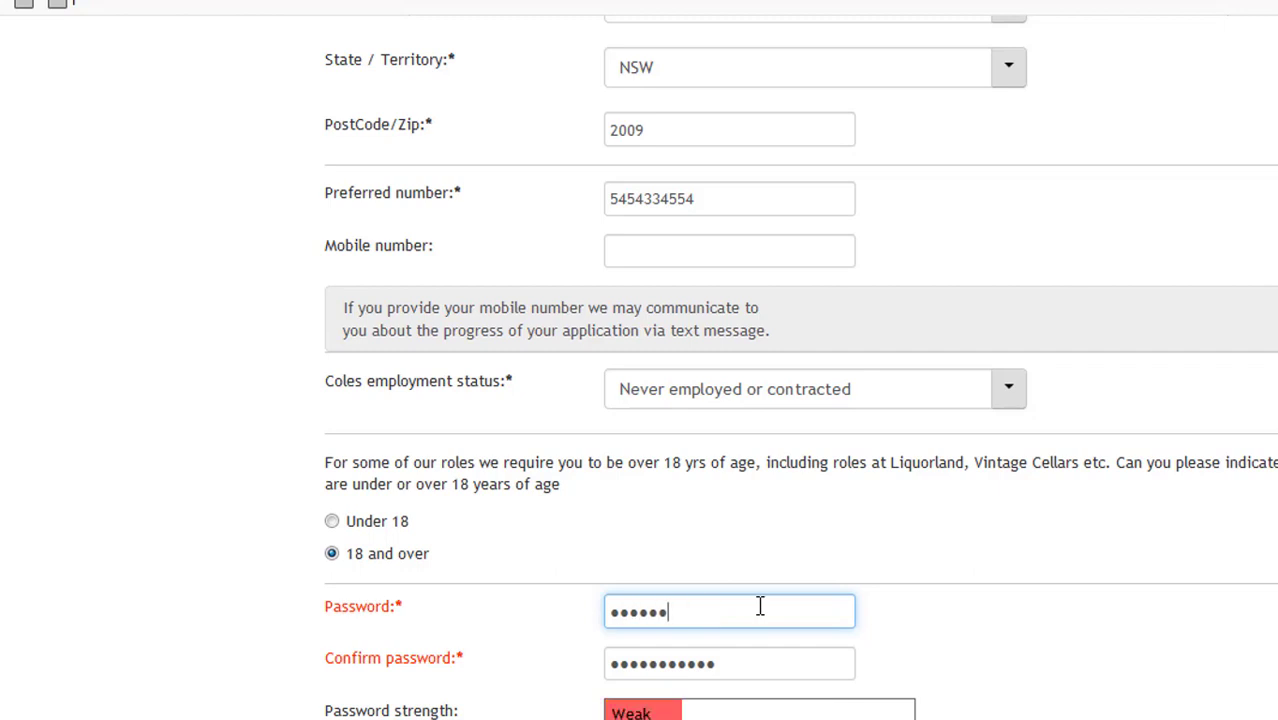
type("•••••")
key("Tab")
type("••")
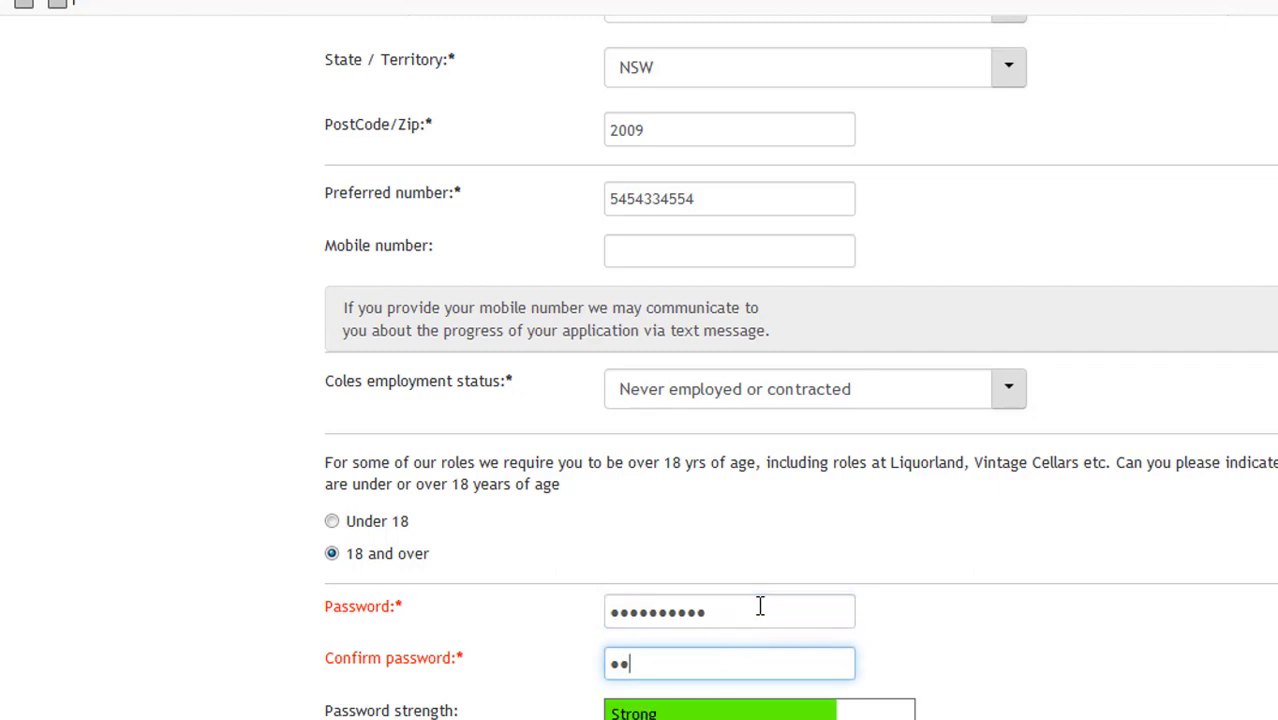
type("•••••••••")
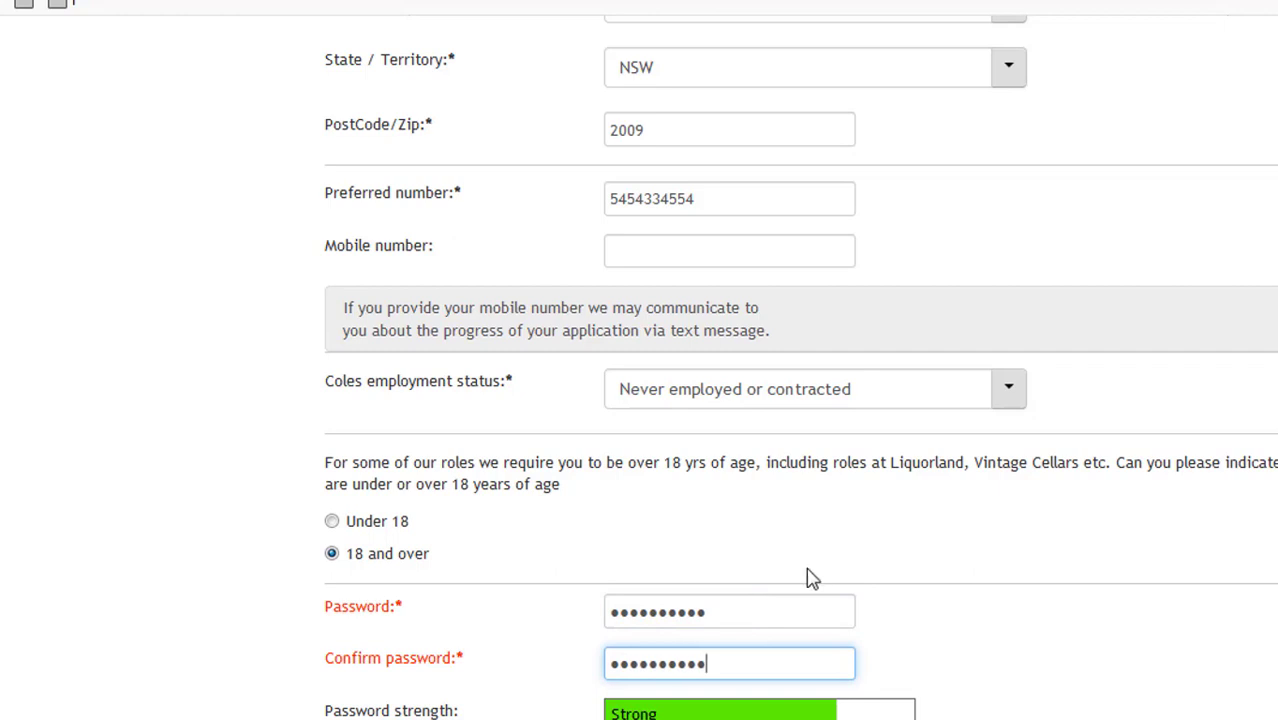
key("Tab")
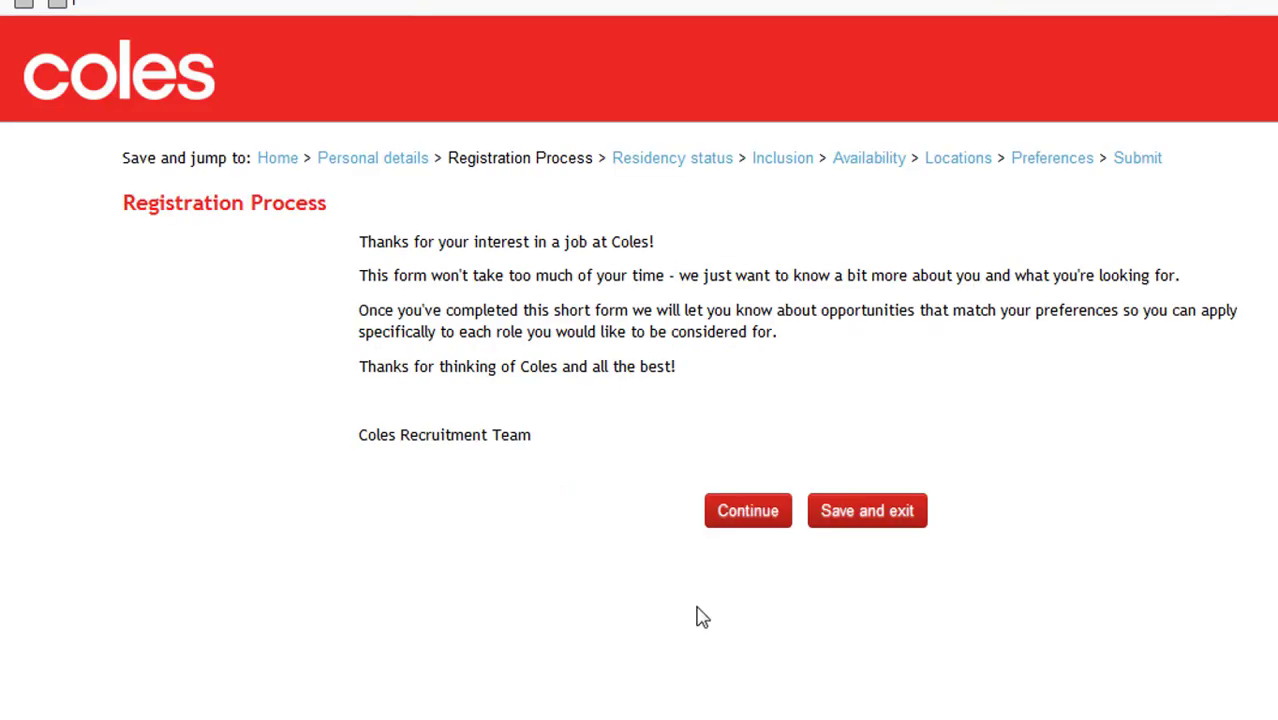
- Read the Registration Process welcome message and continue past it
left_click_drag(359, 243, 662, 244)
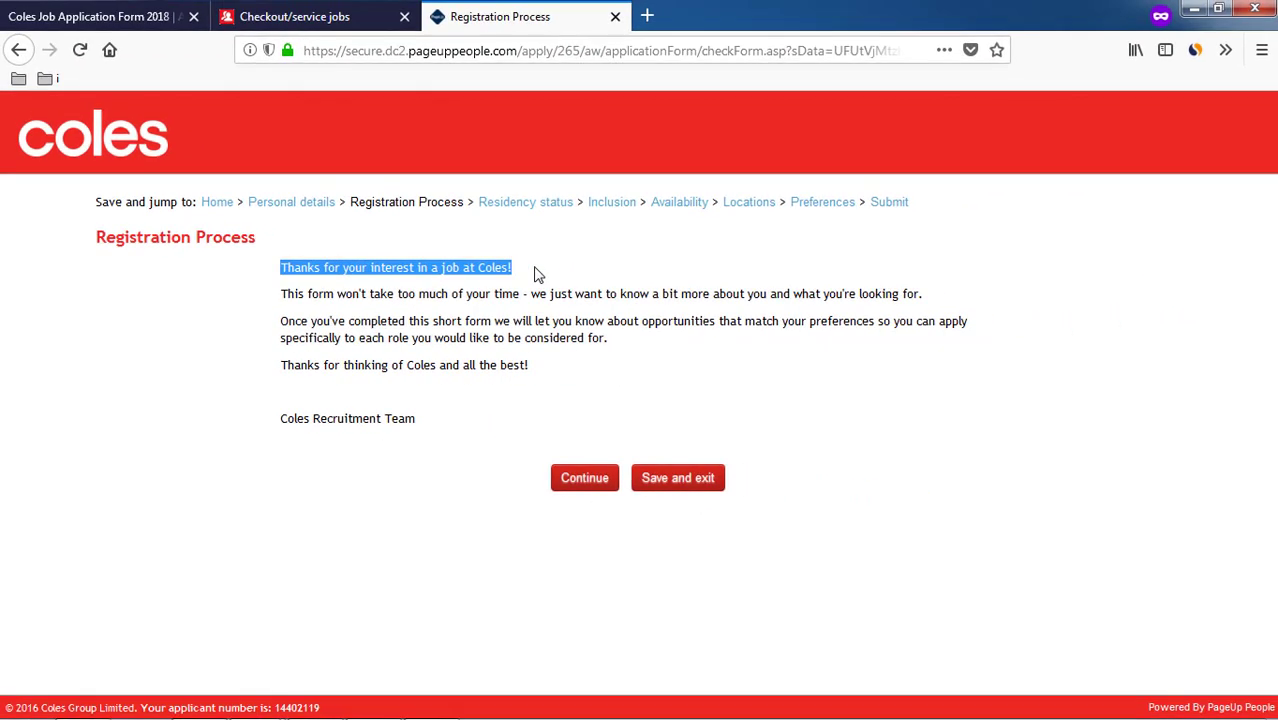
left_click(537, 273)
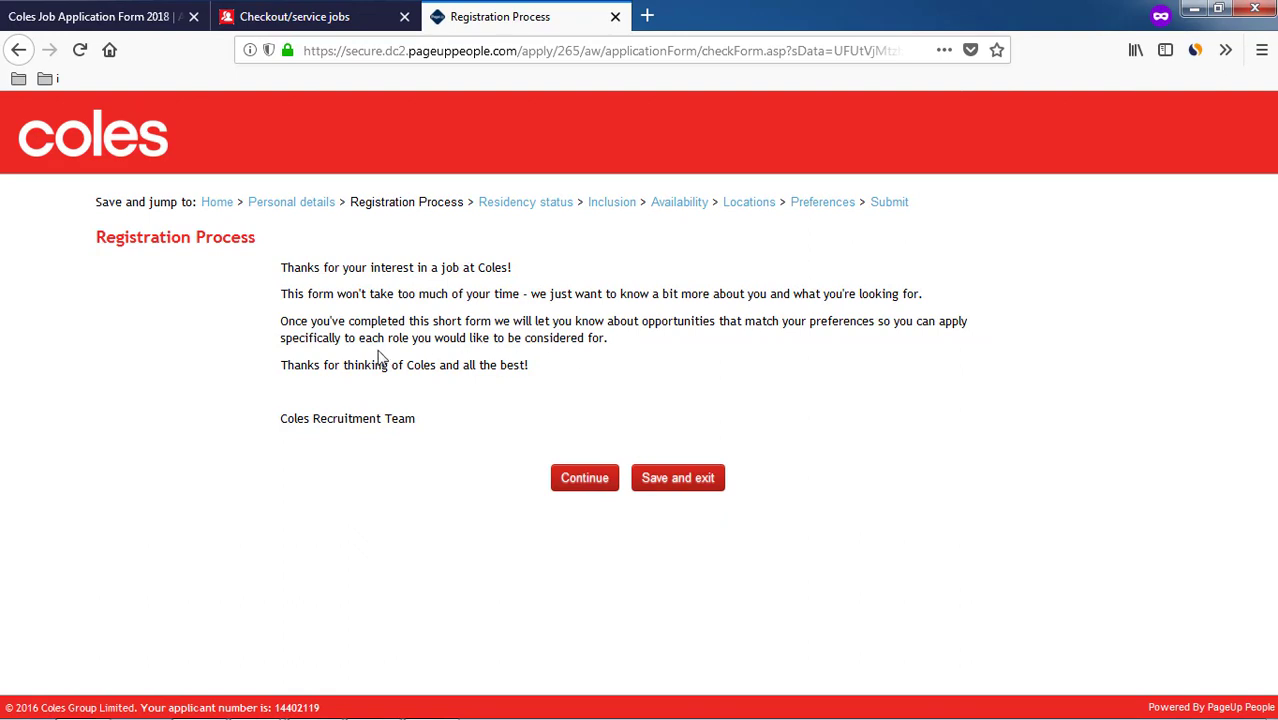
left_click_drag(410, 337, 693, 340)
left_click(708, 338)
left_click_drag(278, 365, 594, 366)
left_click(593, 398)
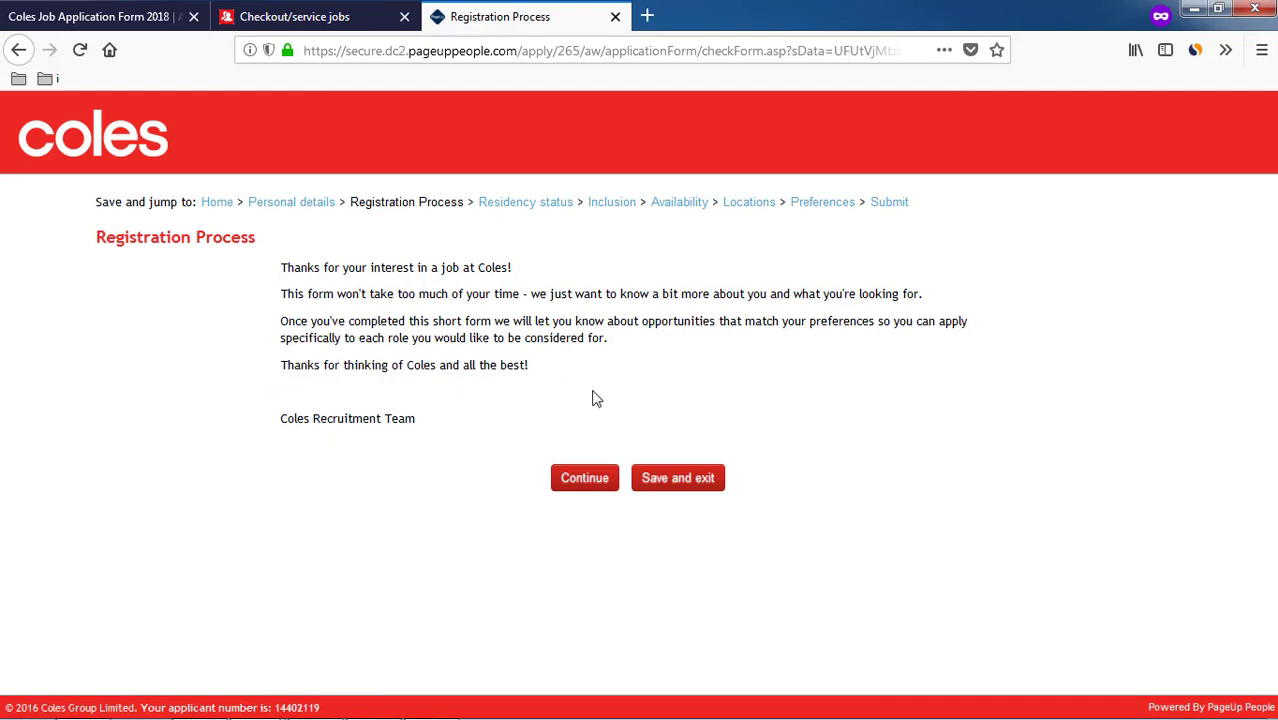
left_click(586, 479)
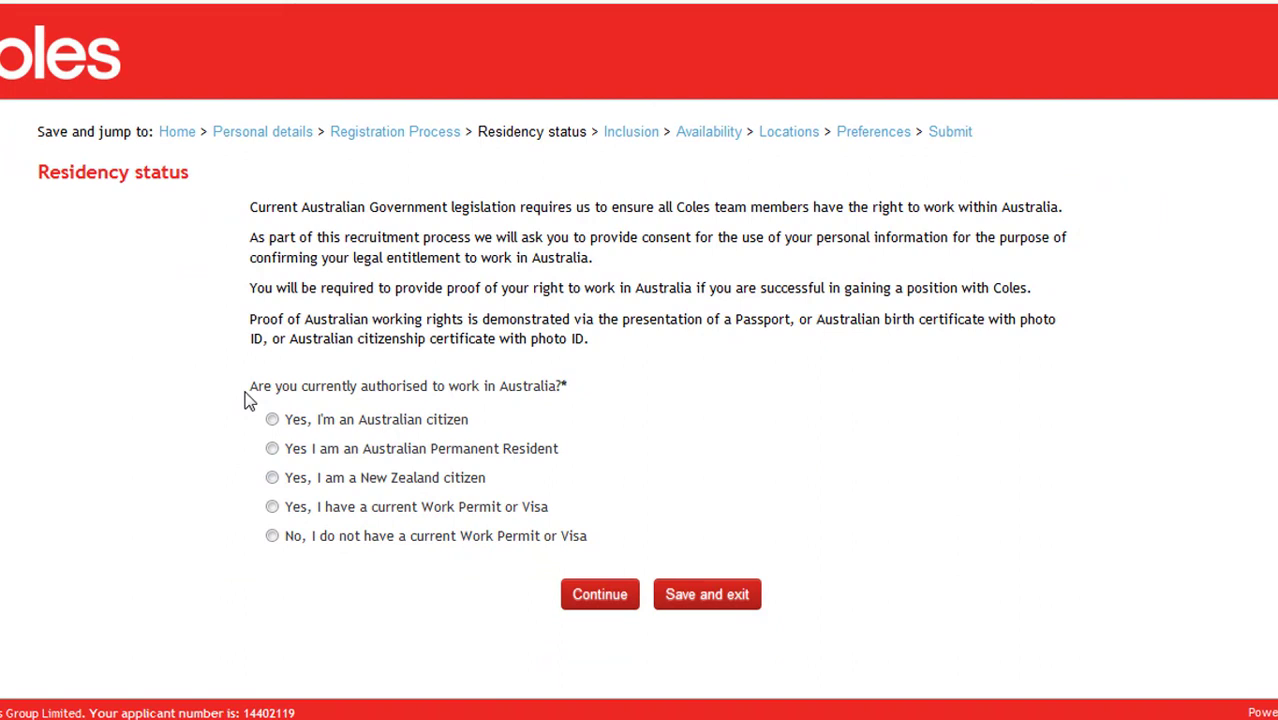
- Answer the residency question with 'Yes, I'm an Australian citizen' and continue
left_click_drag(248, 398, 531, 408)
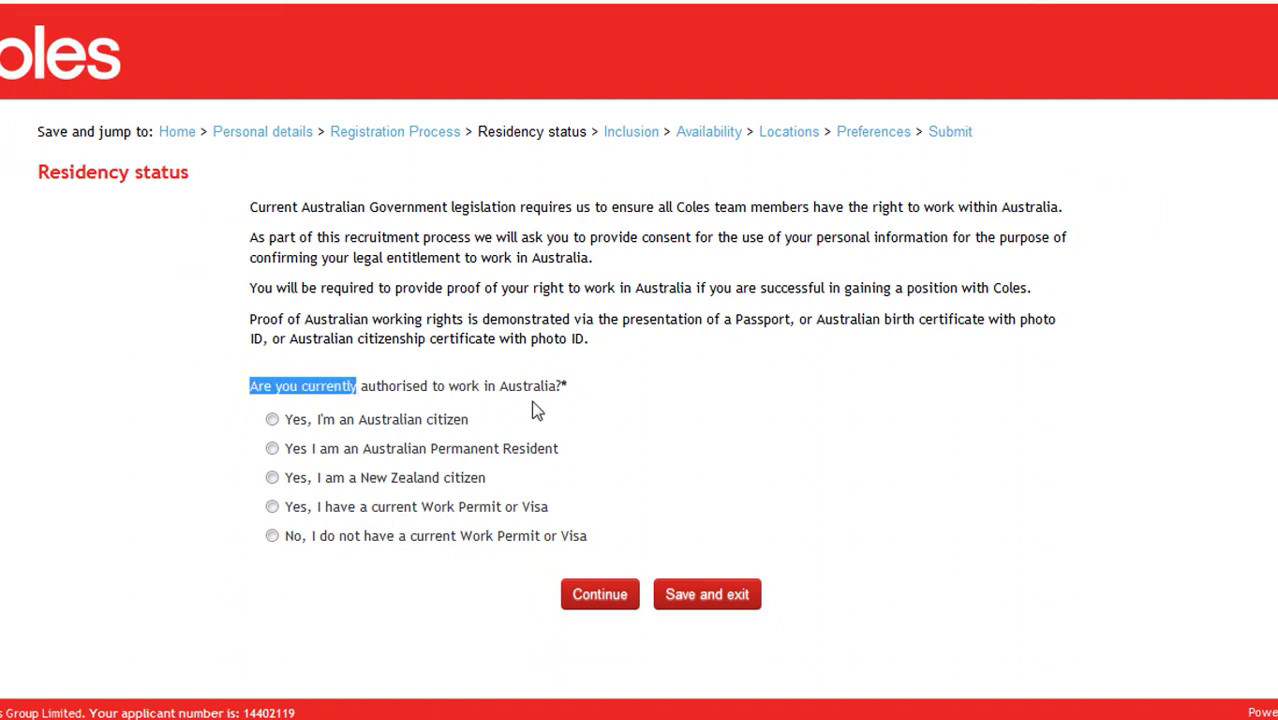
left_click(616, 402)
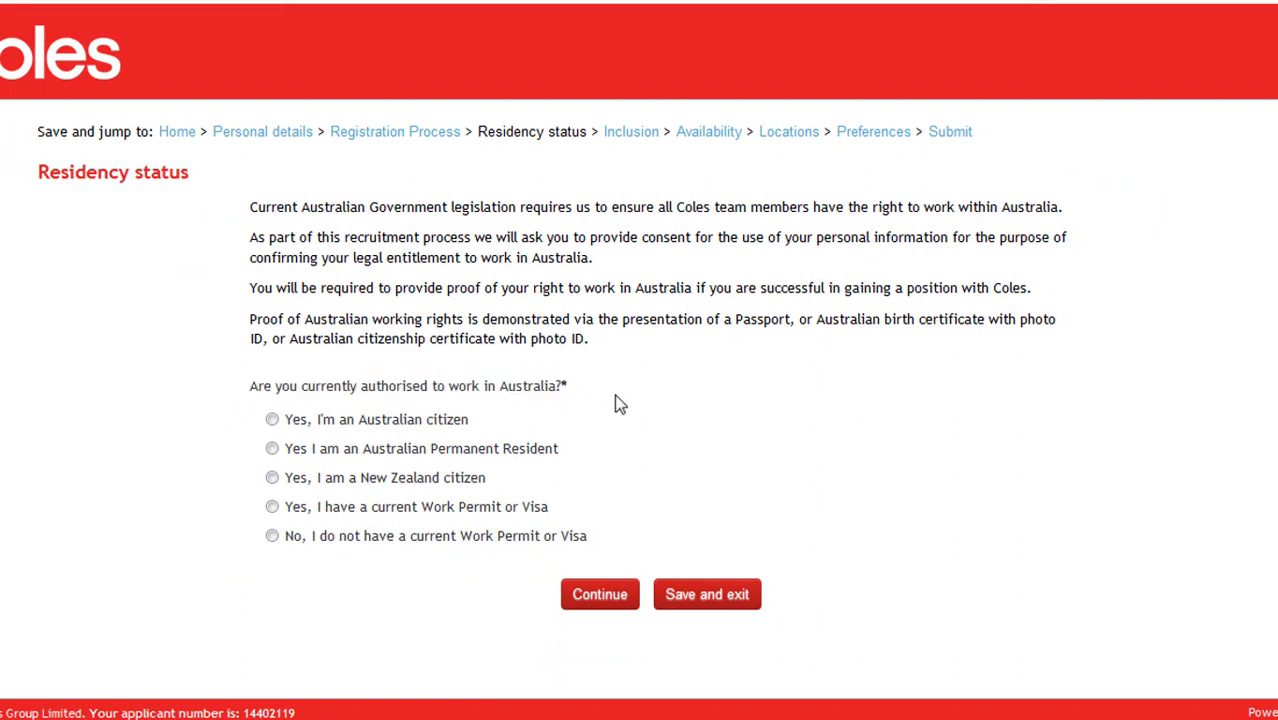
left_click(400, 421)
left_click(600, 606)
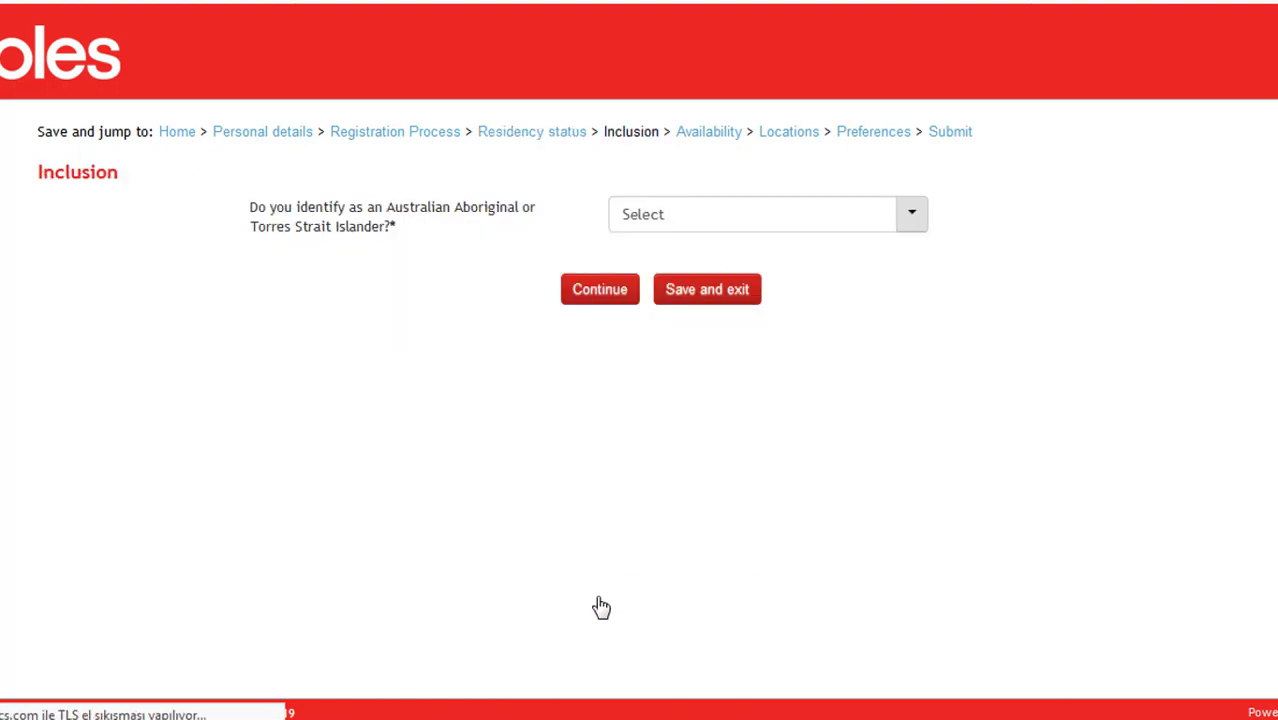
- Answer 'I choose not to specify' for Aboriginal or Torres Strait Islander identity and continue
left_click(870, 219)
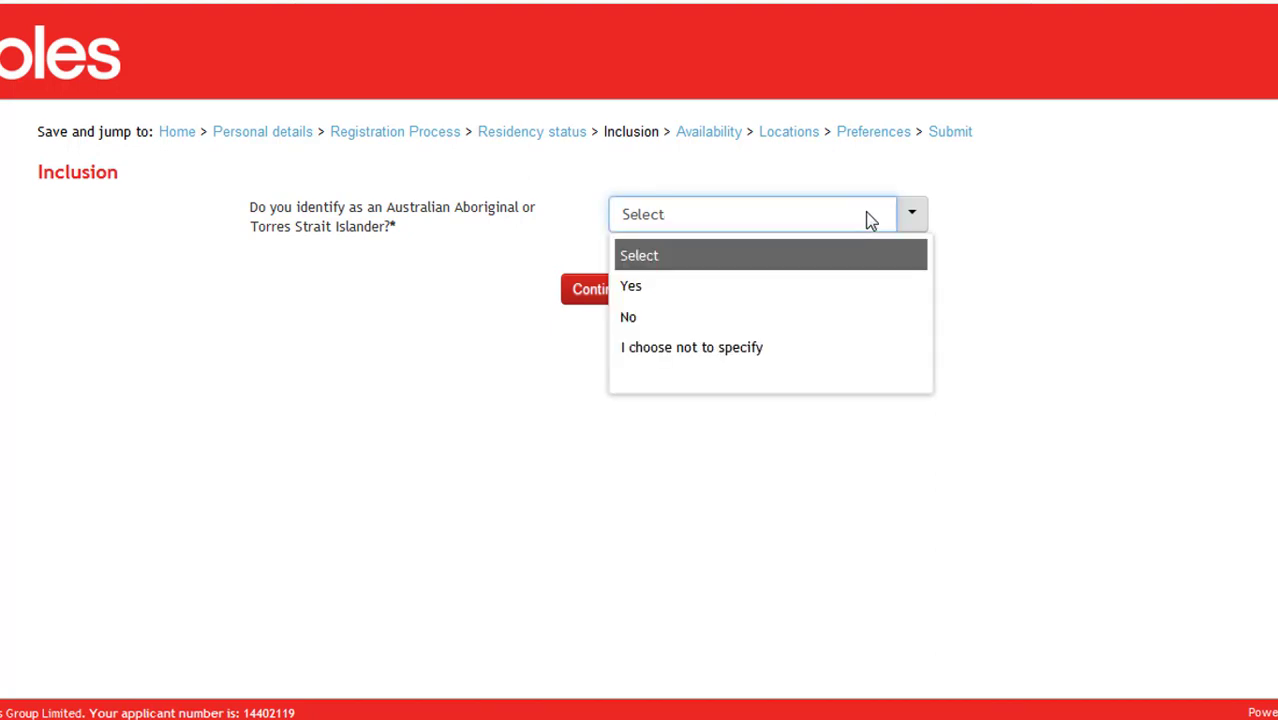
left_click(819, 348)
left_click(600, 290)
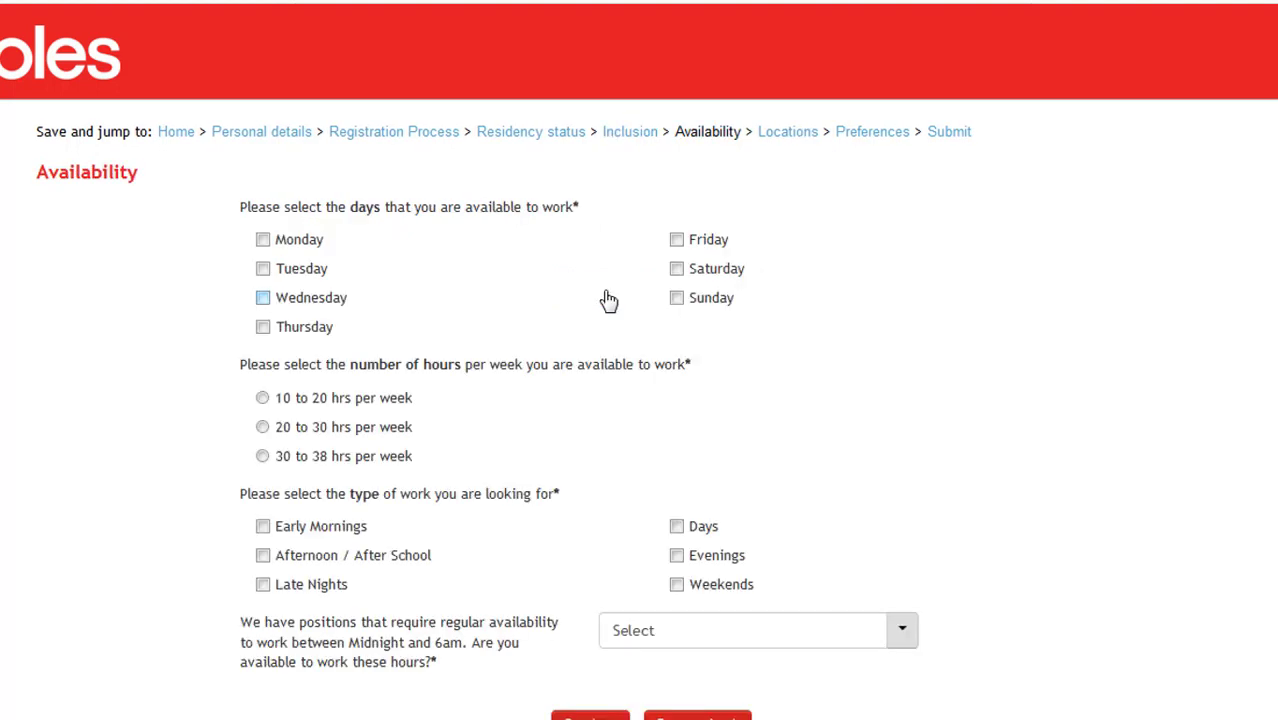
- Mark Monday, Tuesday, Wednesday, Friday and Saturday available, with 30 to 38 hrs per week
left_click(273, 243)
left_click(276, 270)
left_click(284, 298)
left_click(710, 245)
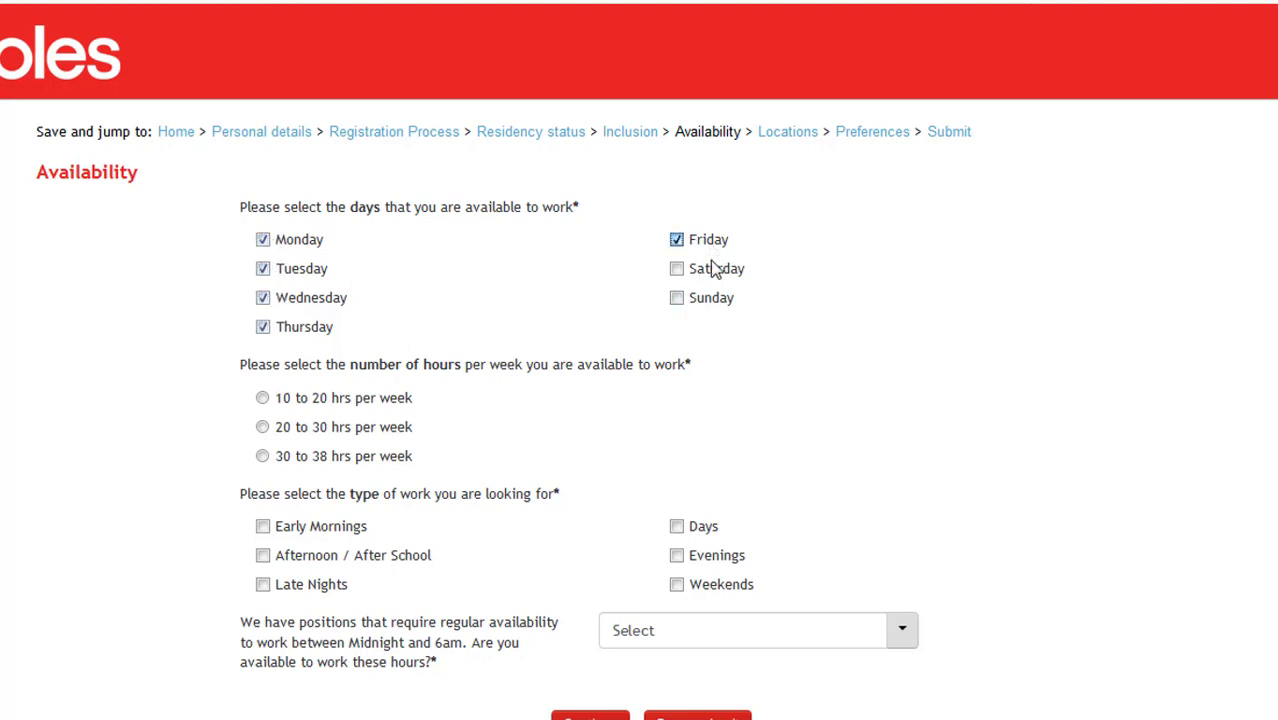
left_click(721, 276)
left_click(372, 456)
- Choose Early Mornings and Days as work types and Yes for midnight-to-6am shifts
scroll(570, 282, "down", 1)
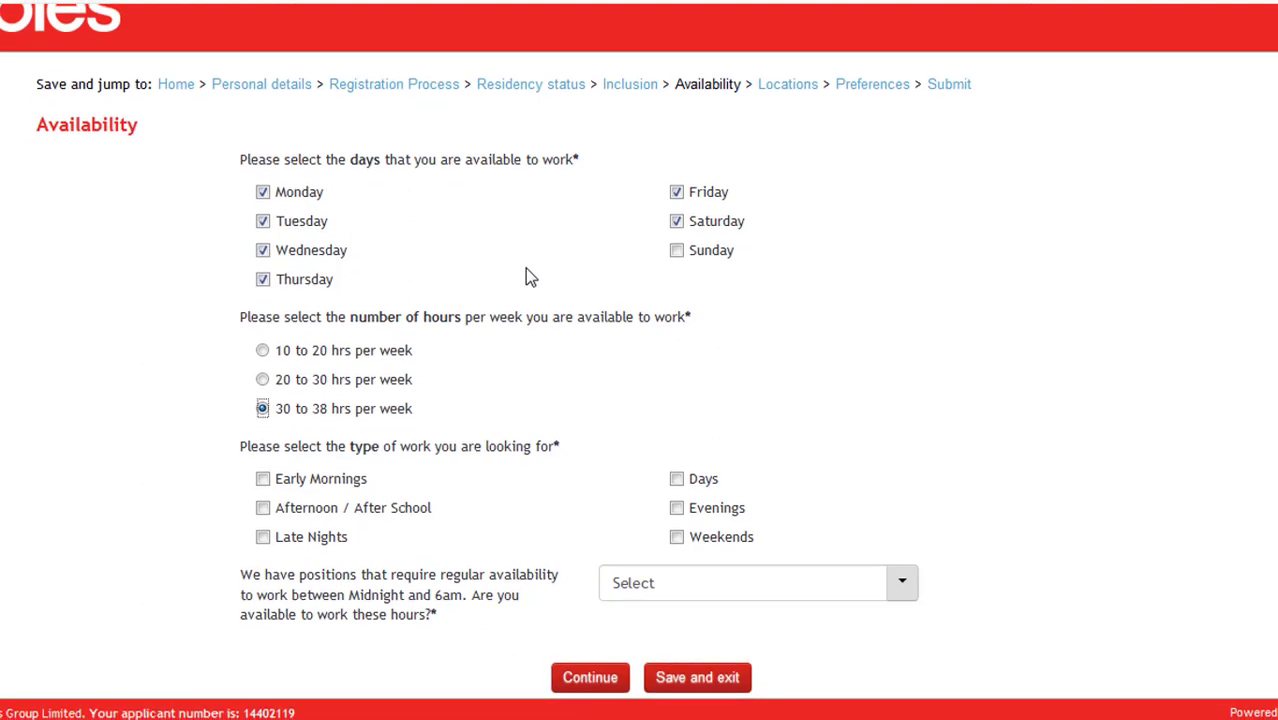
left_click(352, 484)
left_click(718, 481)
left_click(692, 585)
left_click(692, 585)
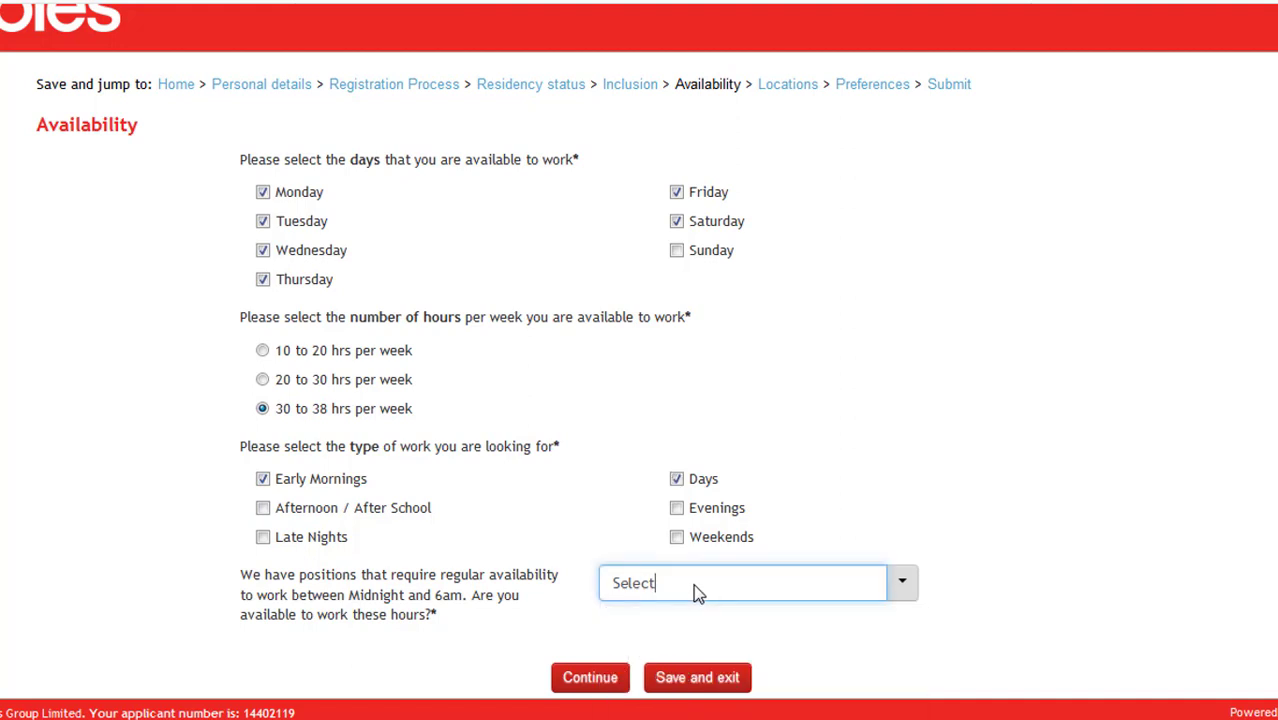
left_click(693, 586)
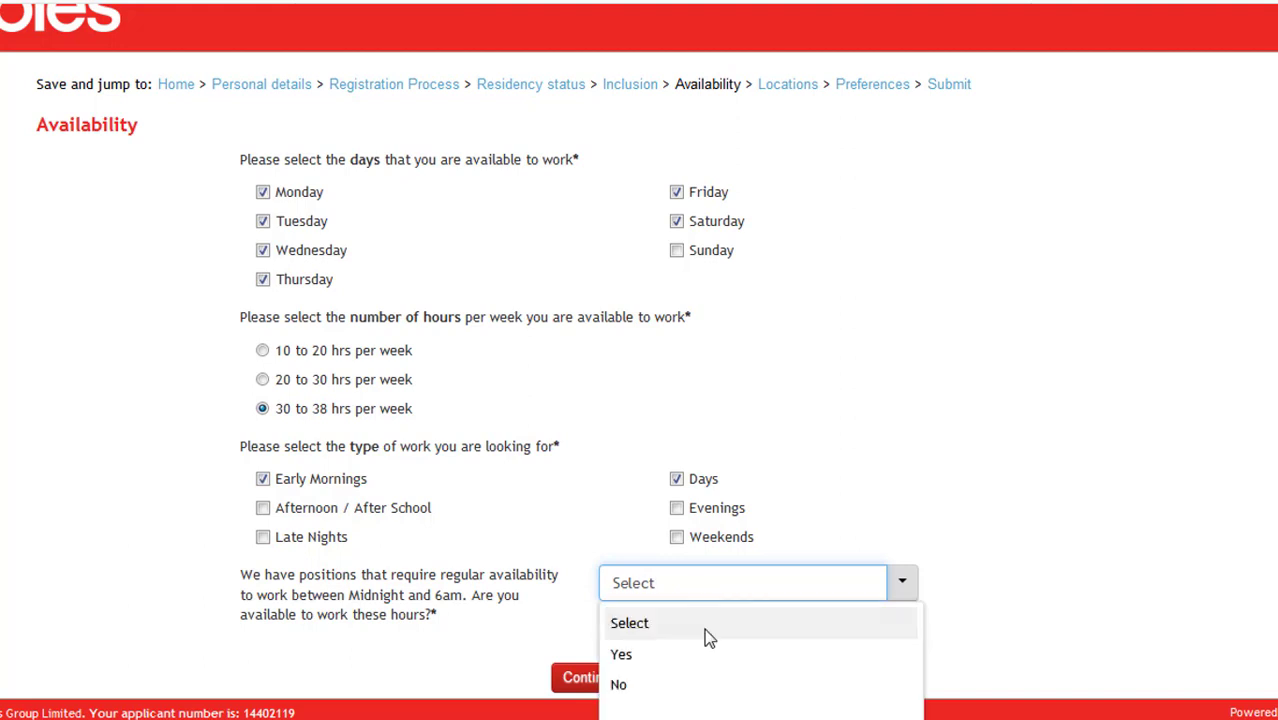
left_click(706, 646)
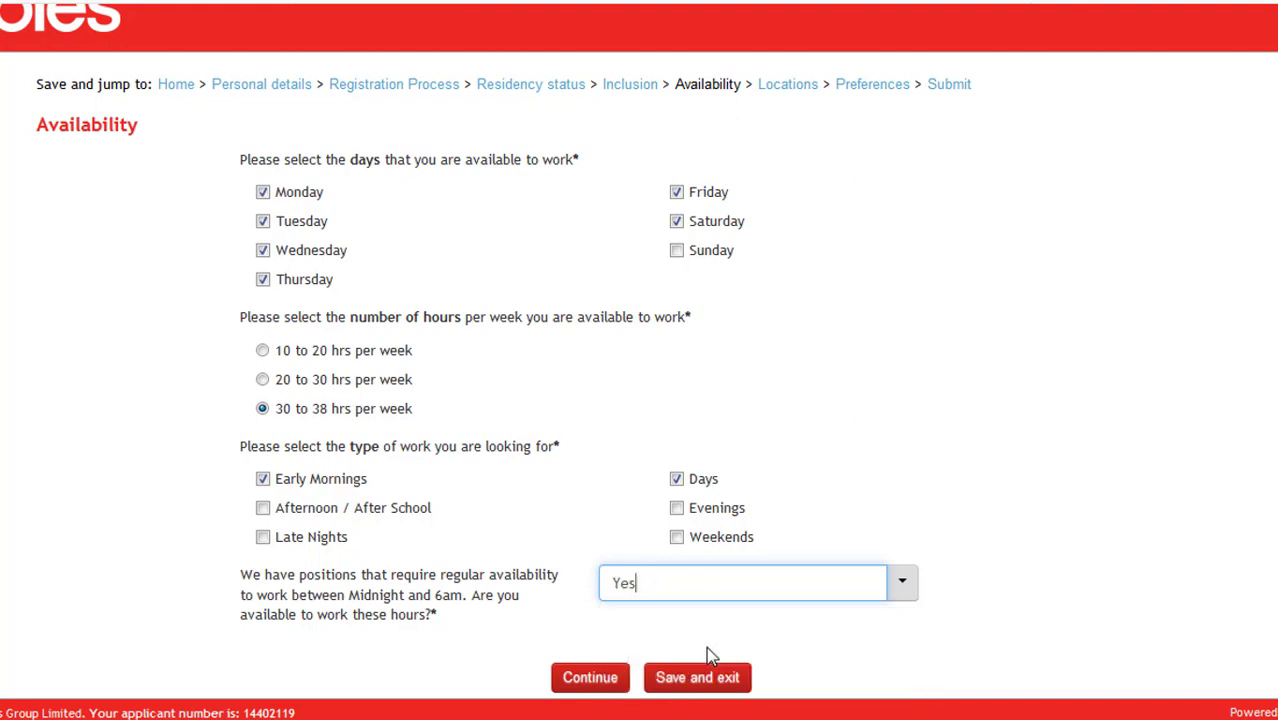
left_click(592, 677)
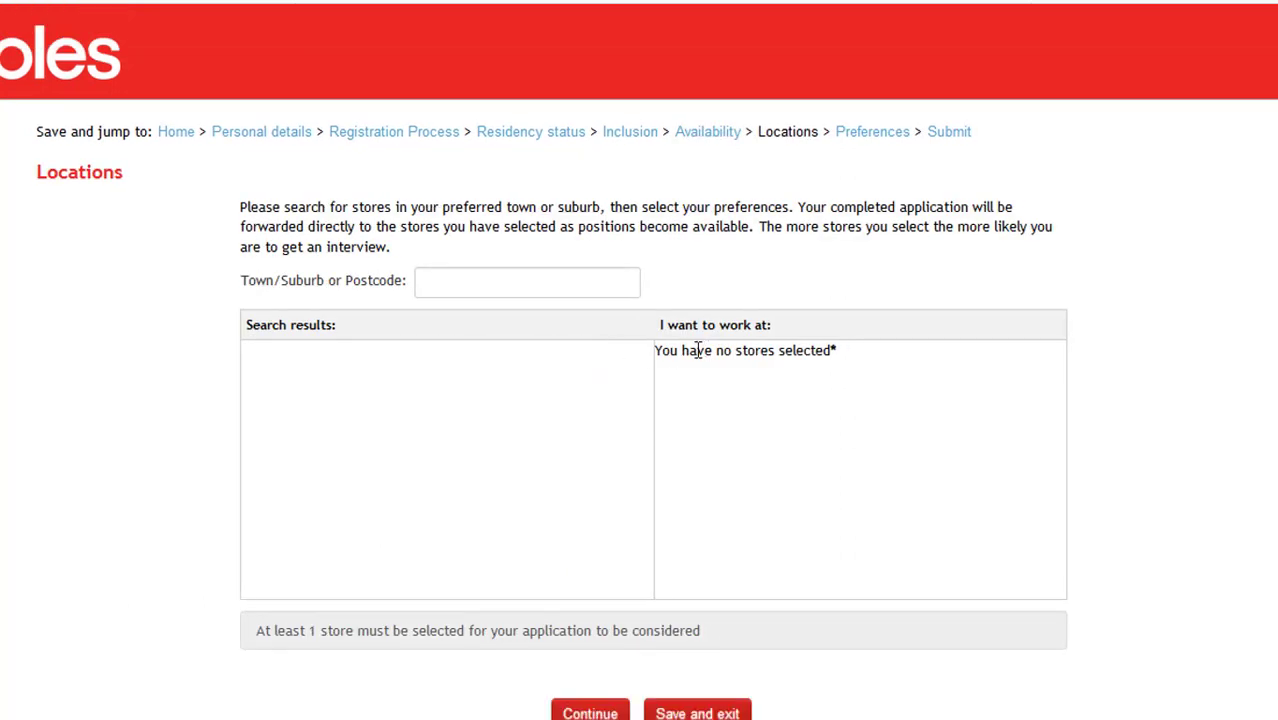
- Search for Coles stores in the Sydney town/suburb
left_click(516, 286)
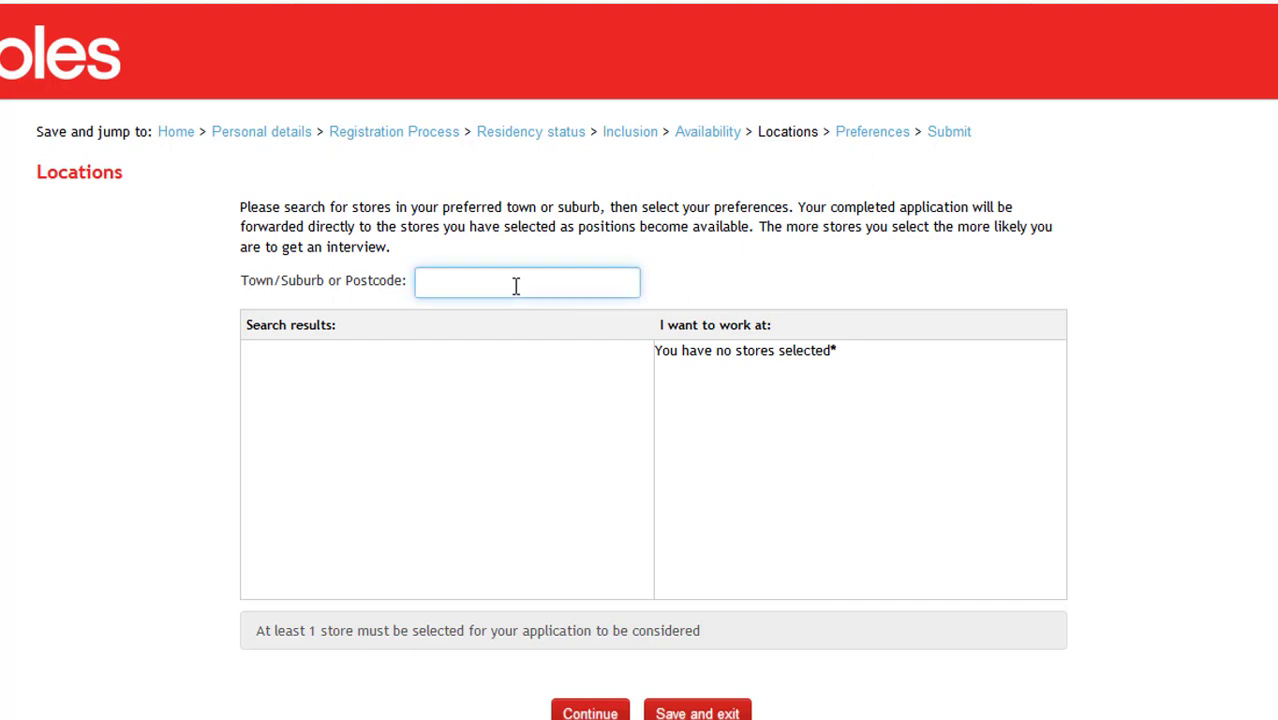
type("sydney")
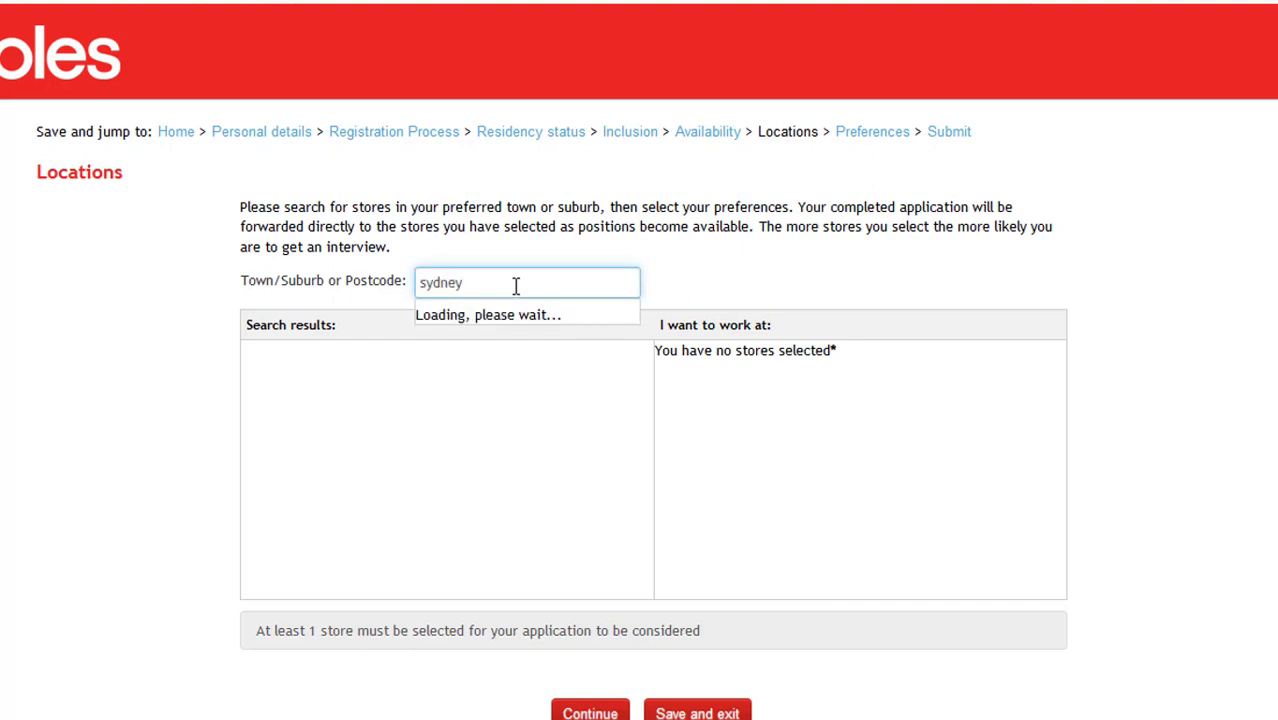
left_click(516, 321)
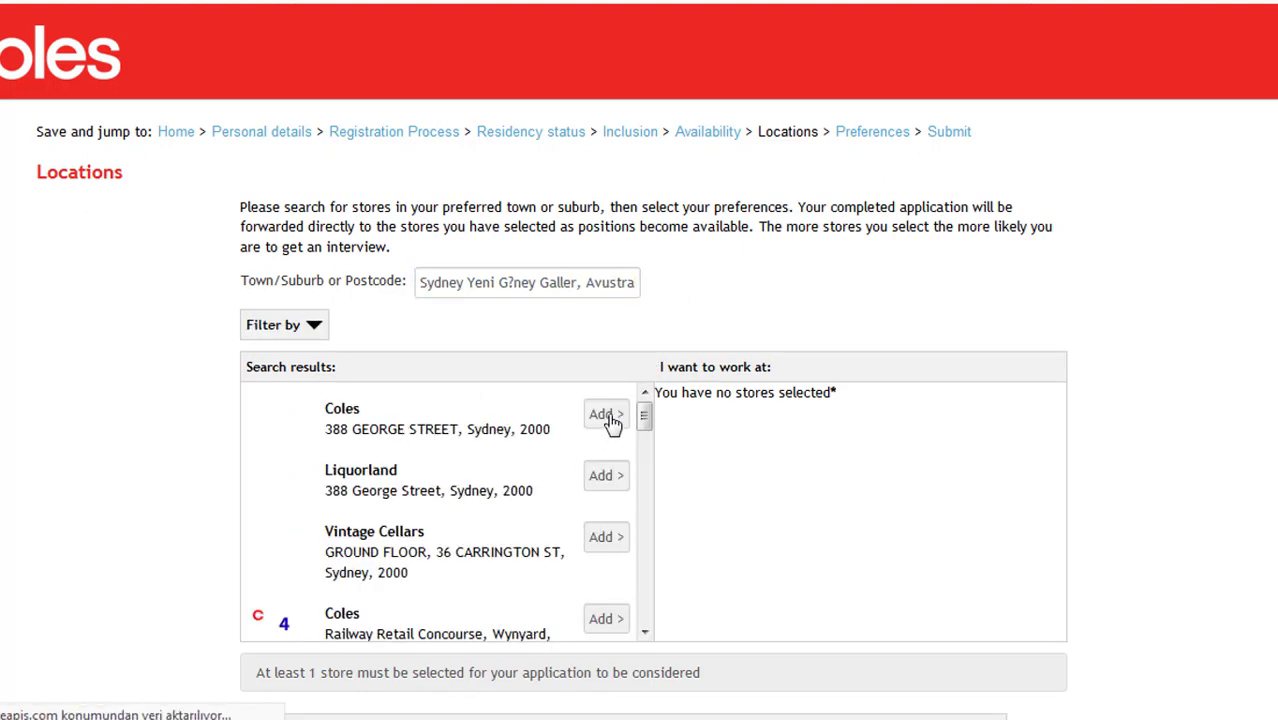
- Add the 388 George Street, Wynyard concourse, George St Sydney and Union Street Pyrmont stores, then continue
left_click(605, 415)
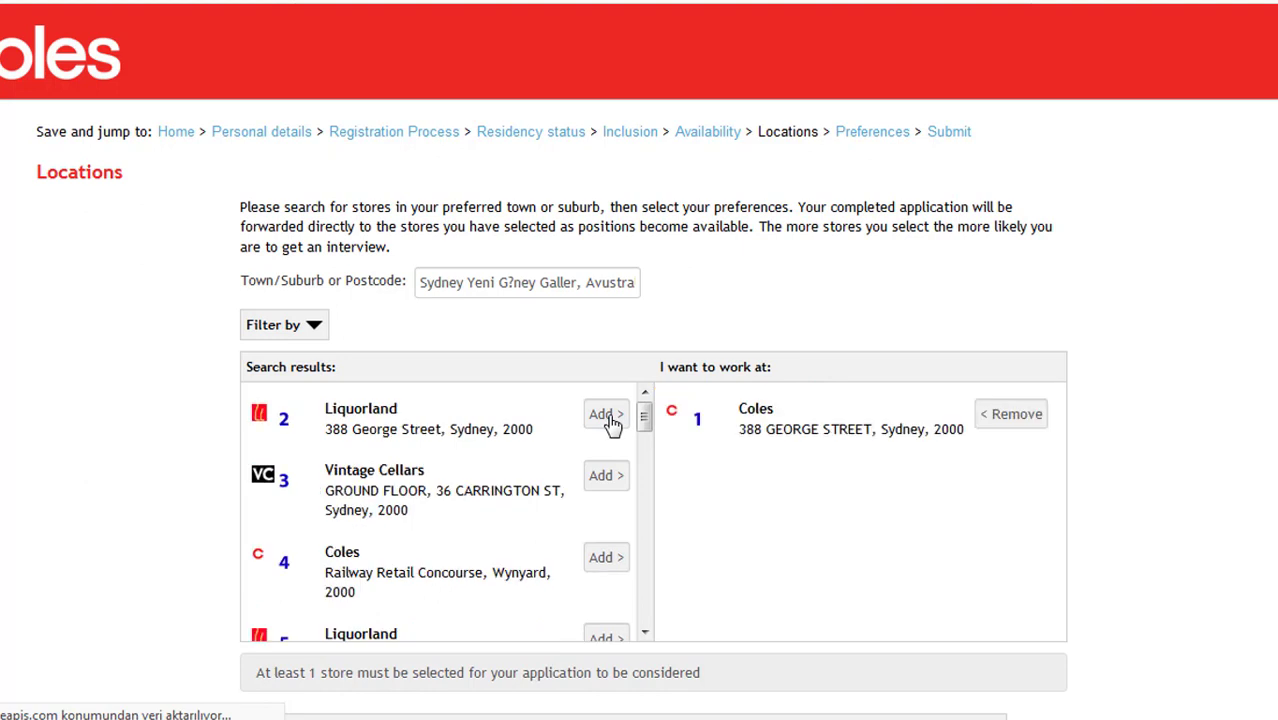
left_click(605, 562)
scroll(605, 558, "down", 2)
left_click(605, 540)
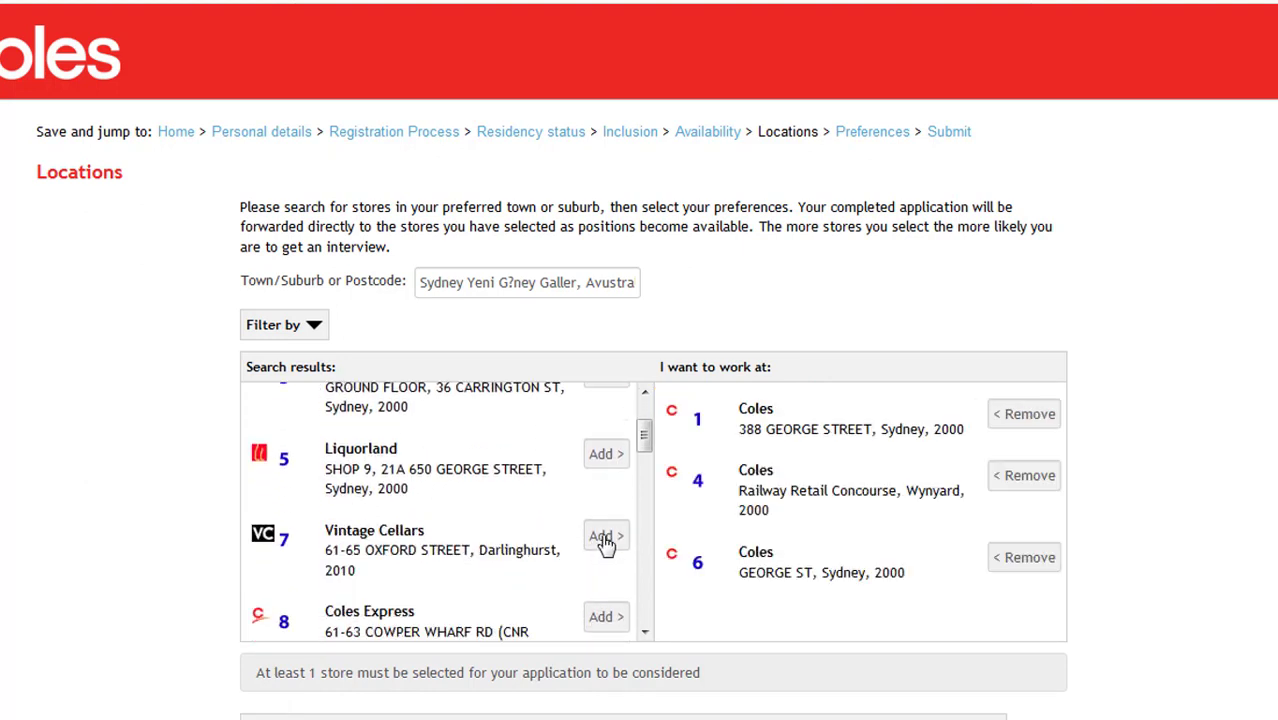
scroll(605, 541, "down", 3)
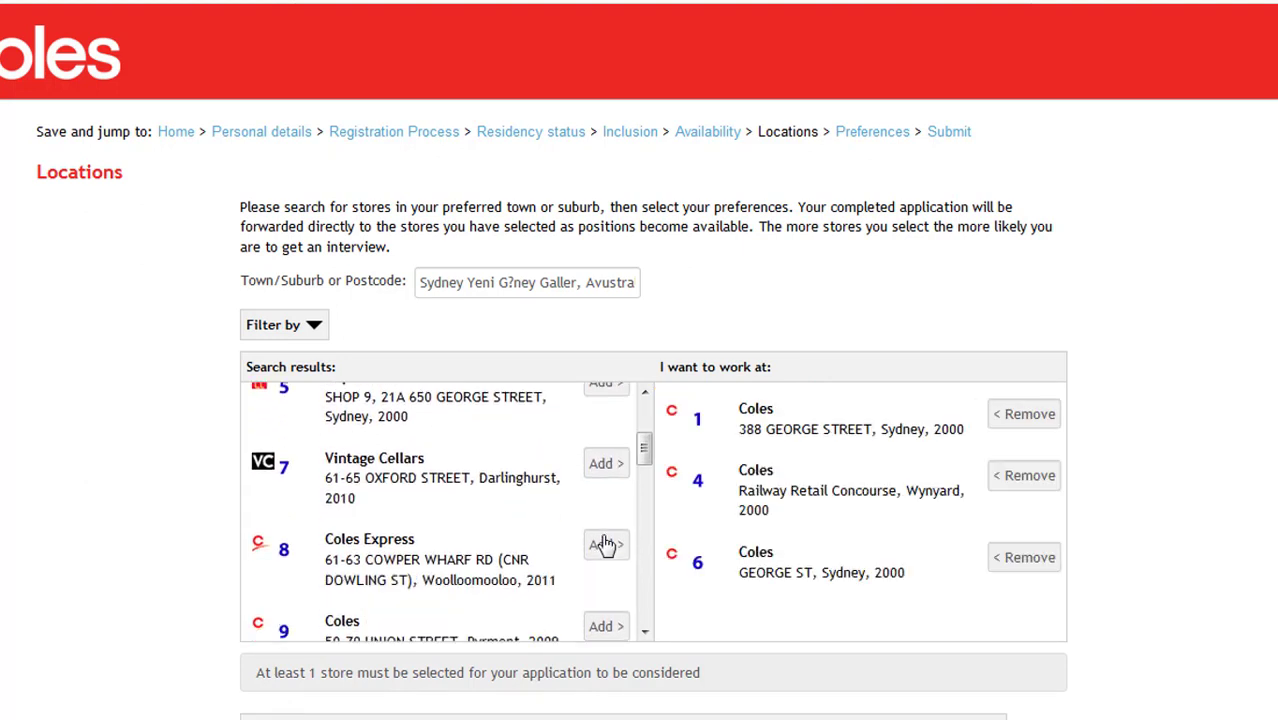
scroll(605, 540, "down", 4)
scroll(607, 516, "up", 4)
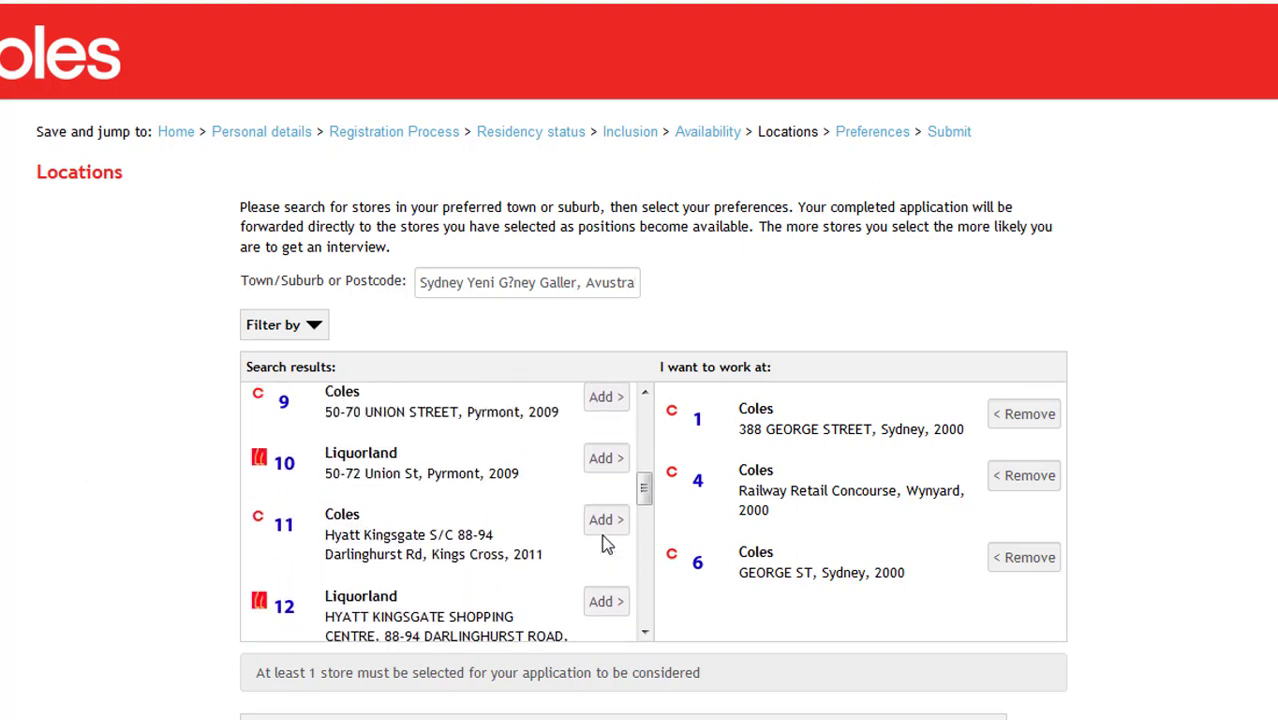
left_click(610, 492)
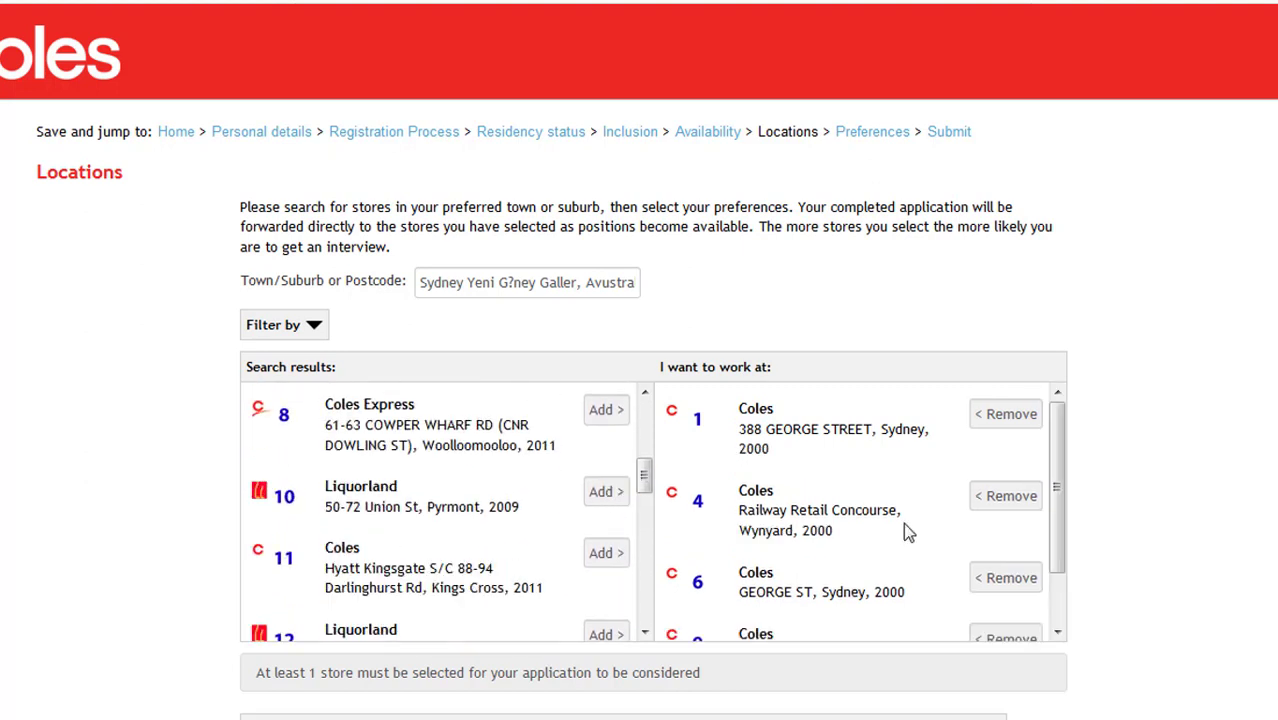
scroll(903, 522, "down", 2)
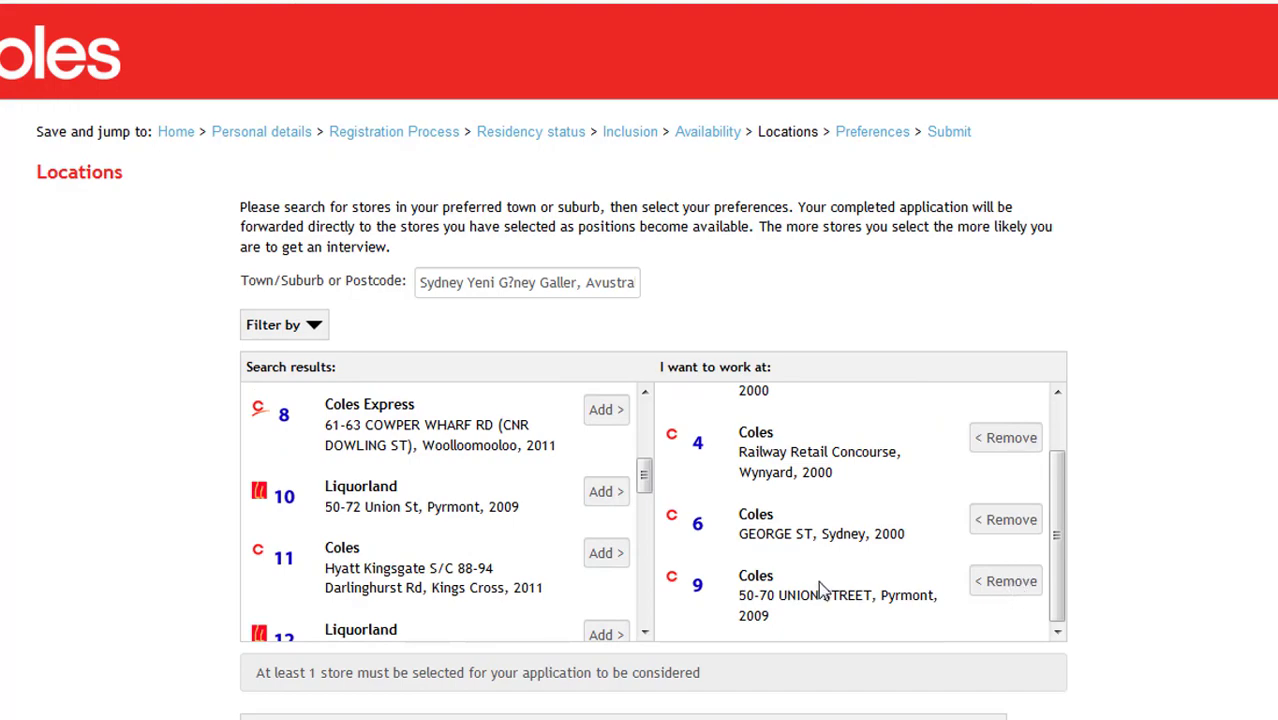
scroll(745, 580, "down", 5)
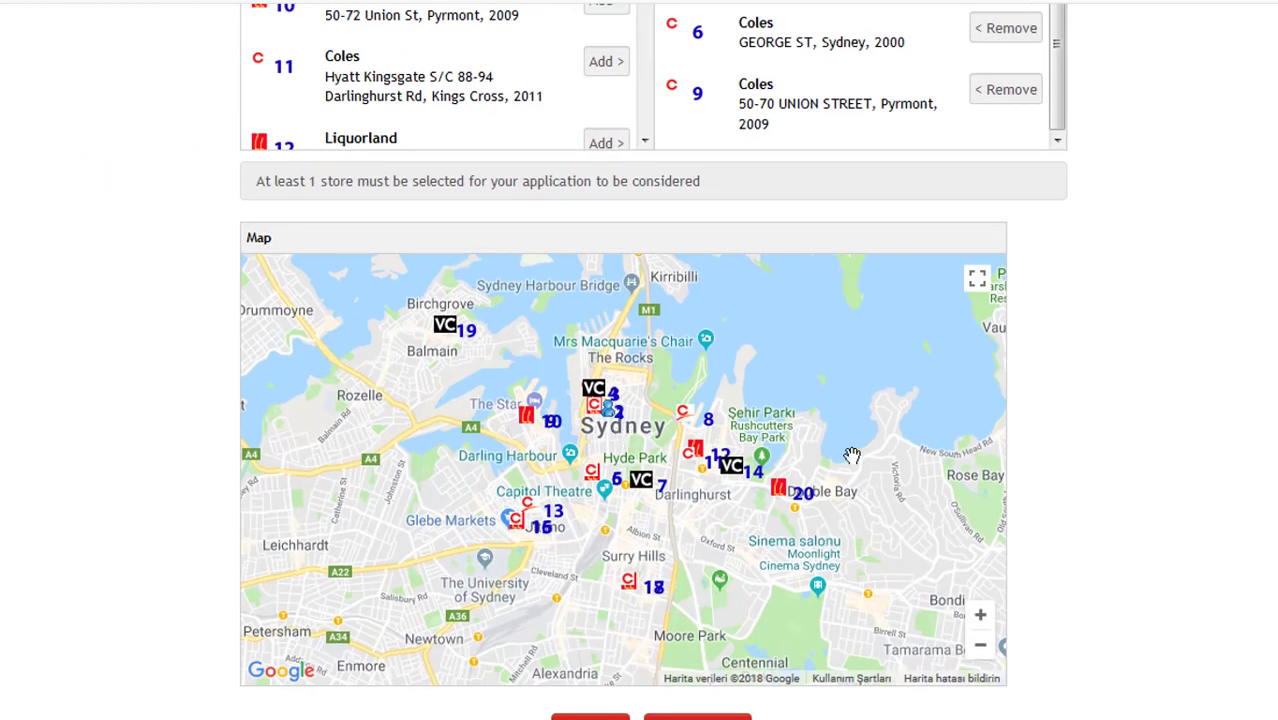
scroll(851, 456, "down", 1)
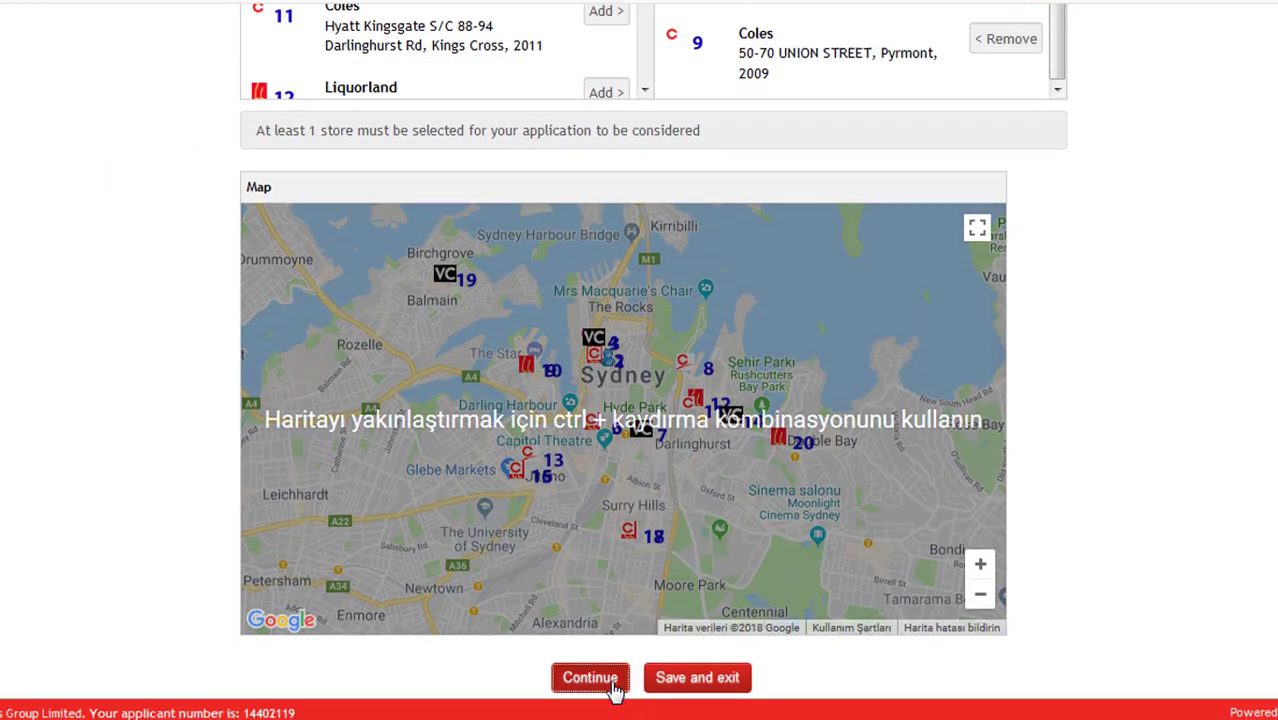
left_click(613, 688)
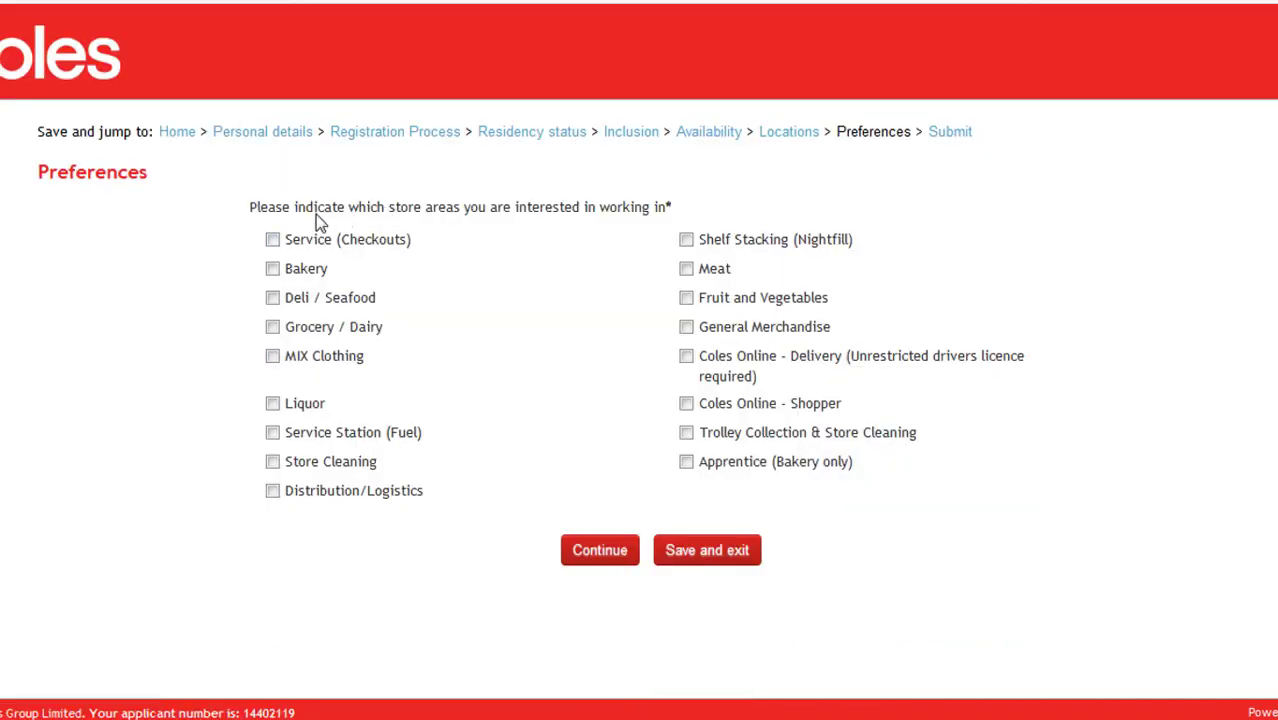
- Tick Bakery, Deli / Seafood, Grocery / Dairy and Service (Checkouts) as preferred store areas, then continue
left_click(313, 276)
left_click(302, 302)
left_click(306, 341)
left_click(292, 244)
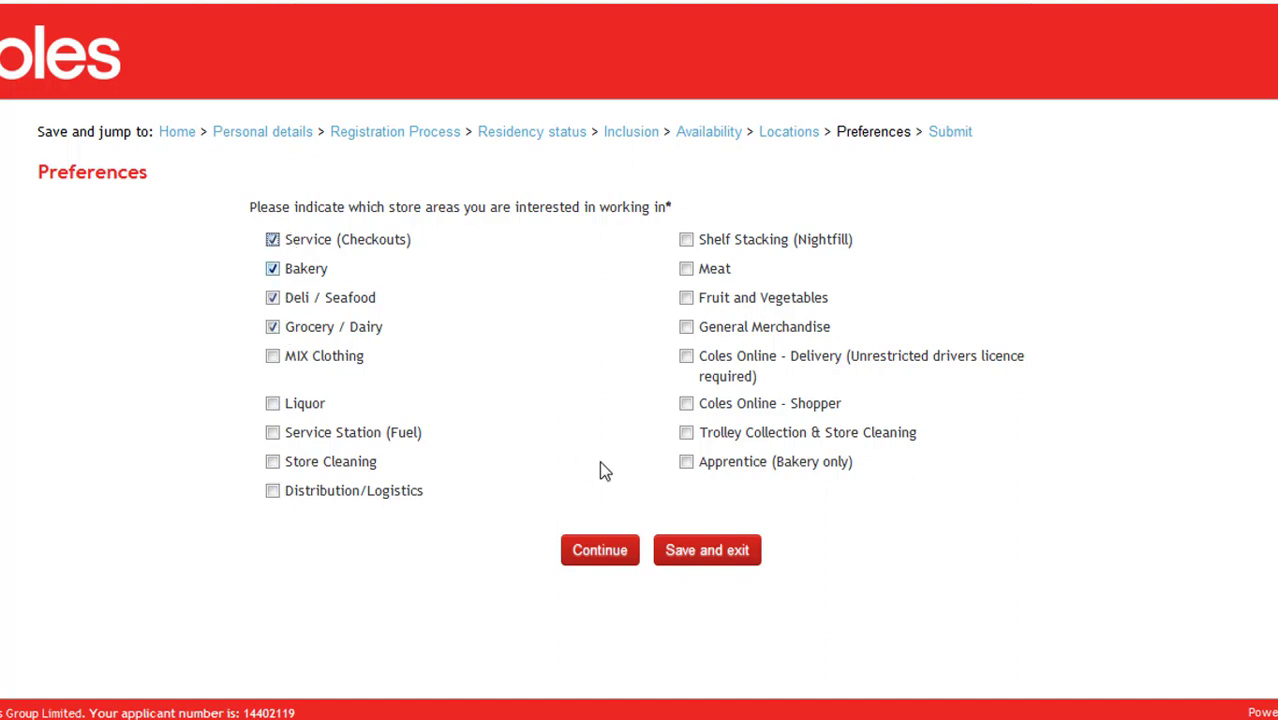
left_click(630, 558)
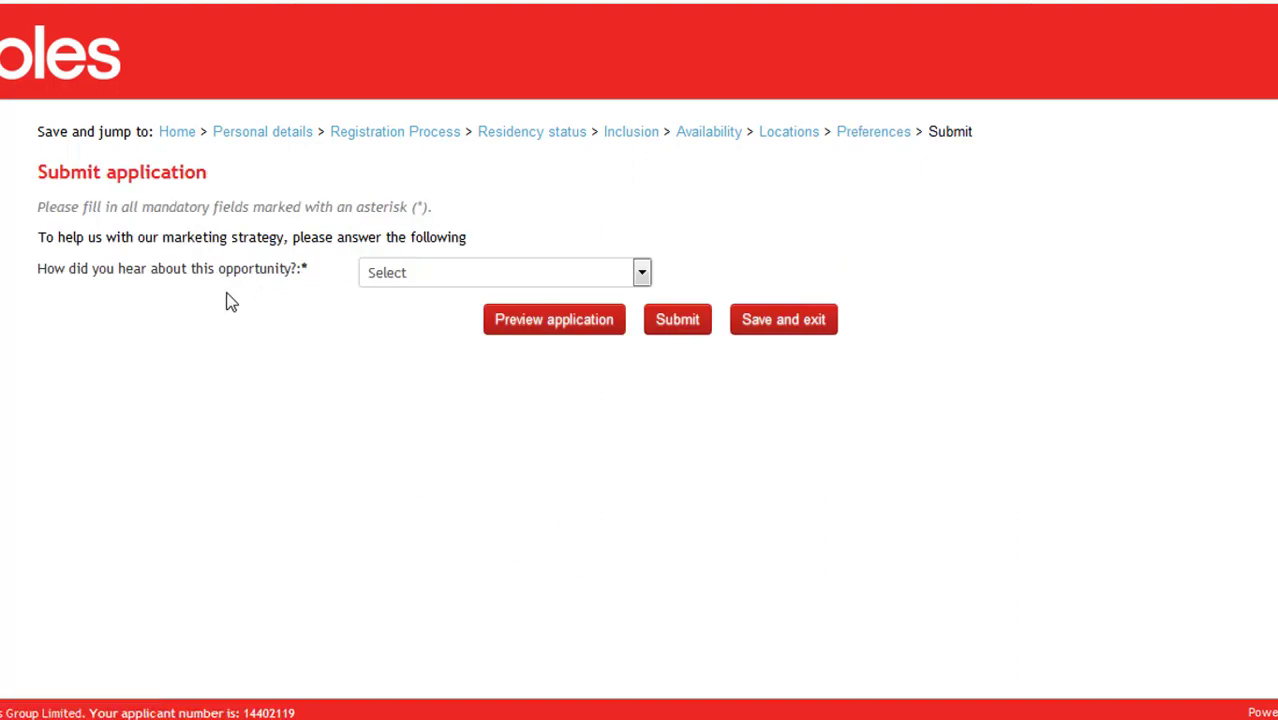
- Answer 'Google search results' for how you heard about the job and submit
left_click(368, 274)
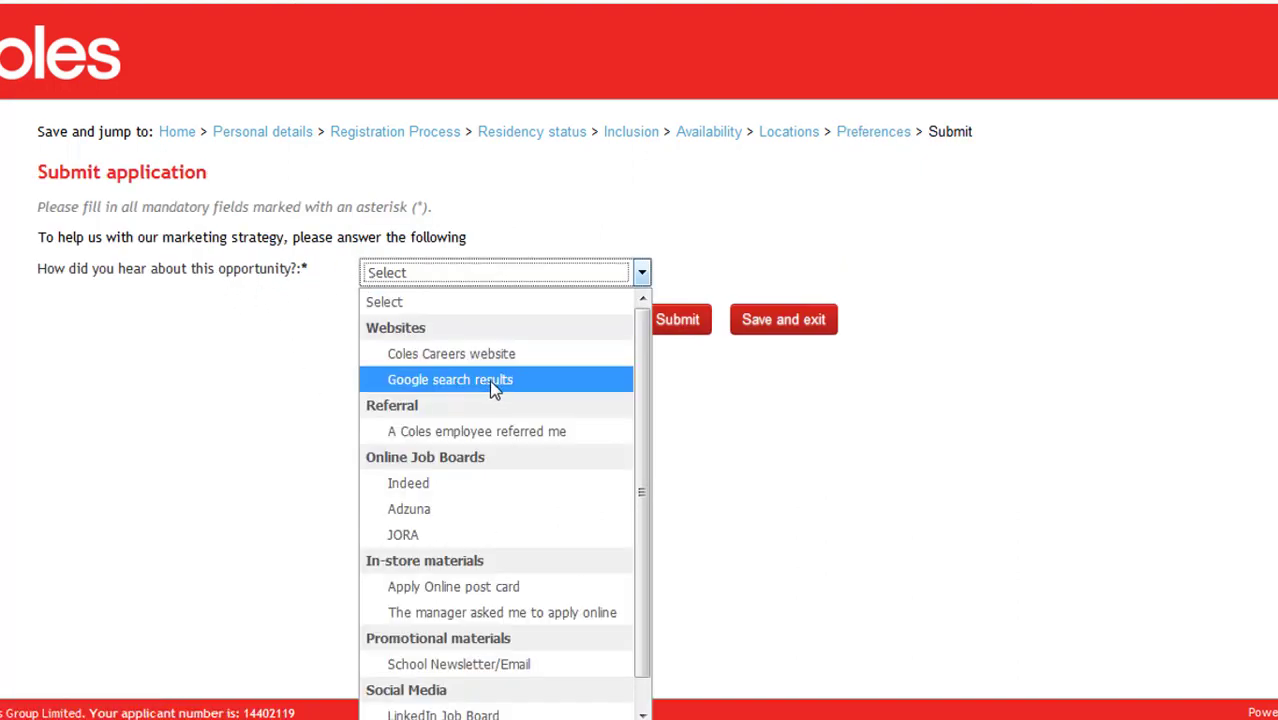
scroll(543, 390, "down", 1)
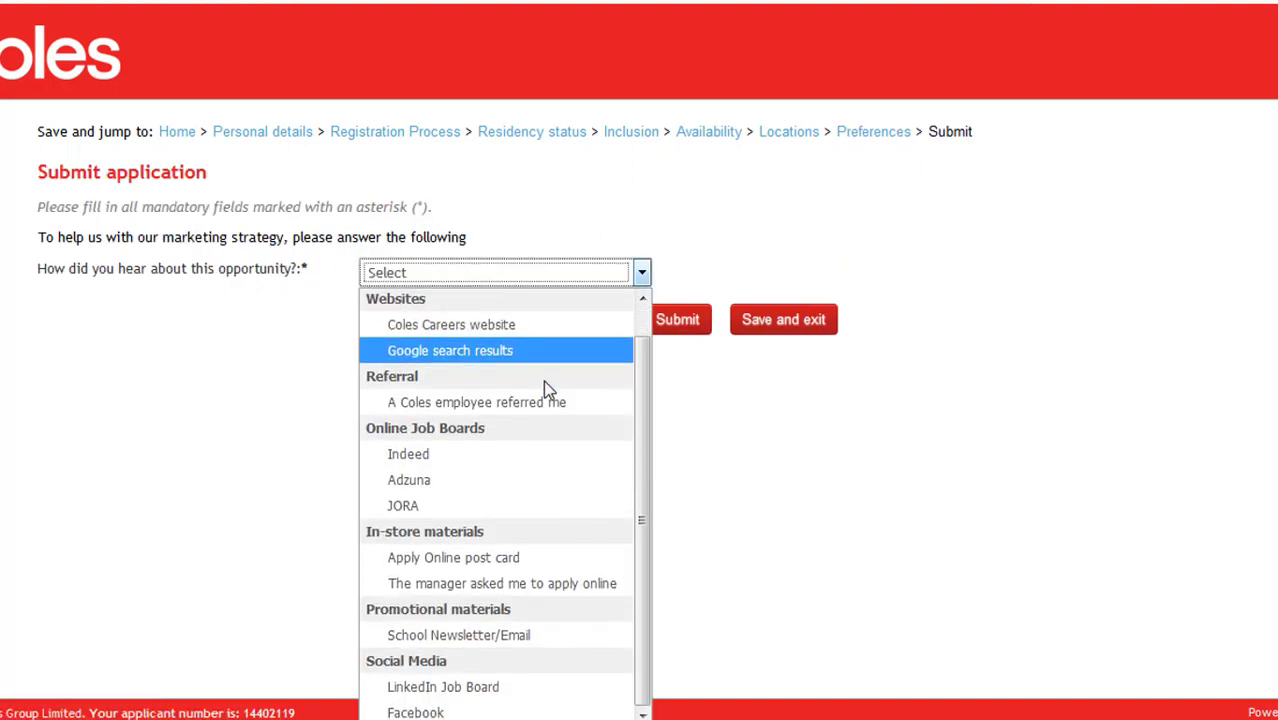
scroll(548, 390, "up", 1)
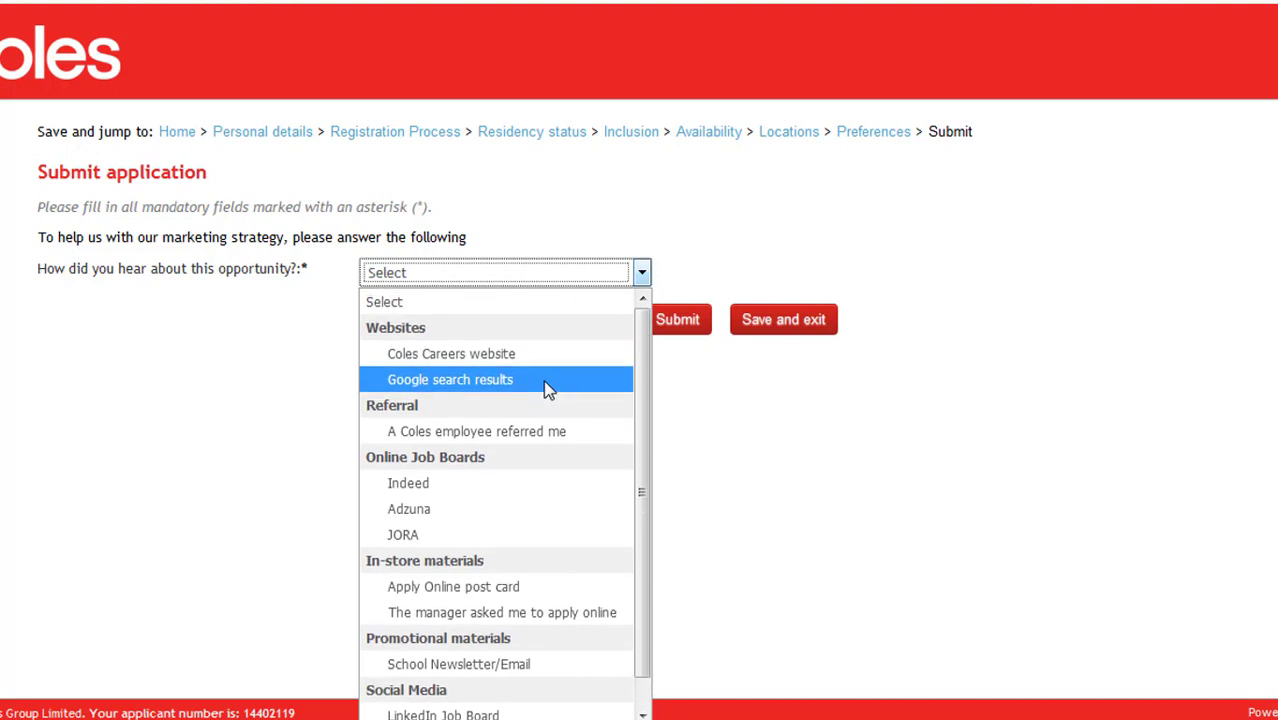
left_click(548, 390)
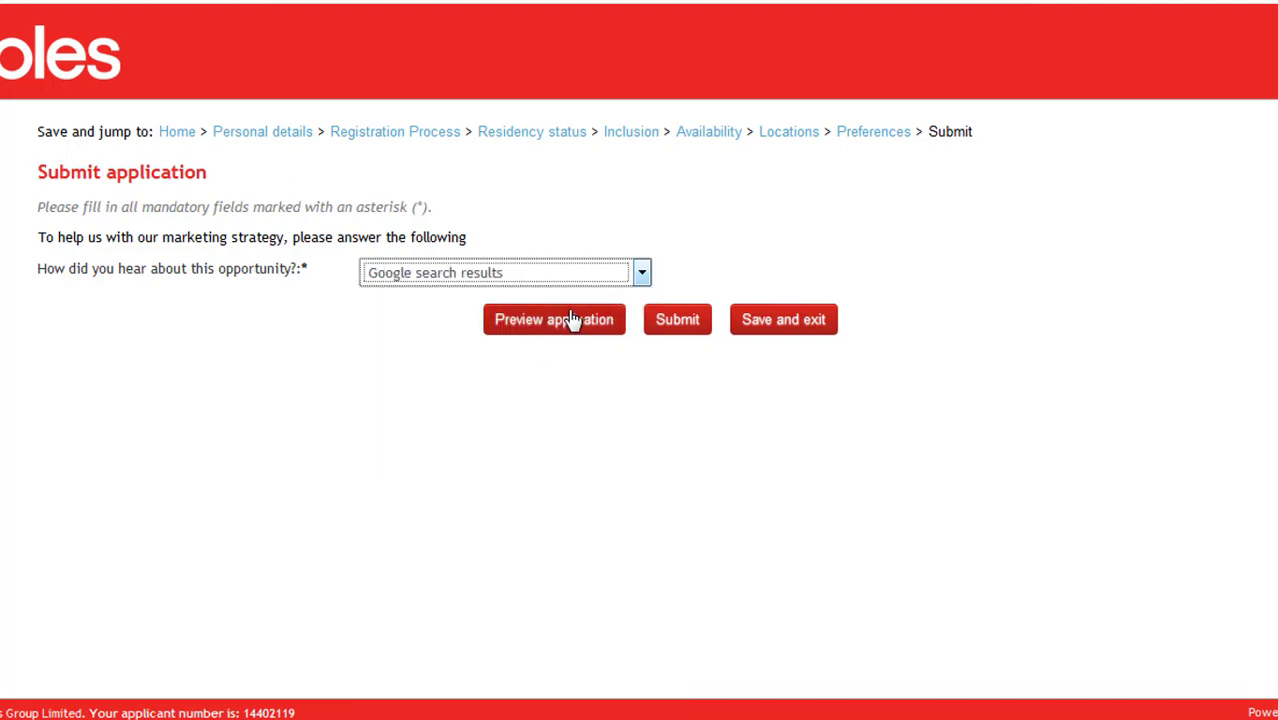
left_click(686, 326)
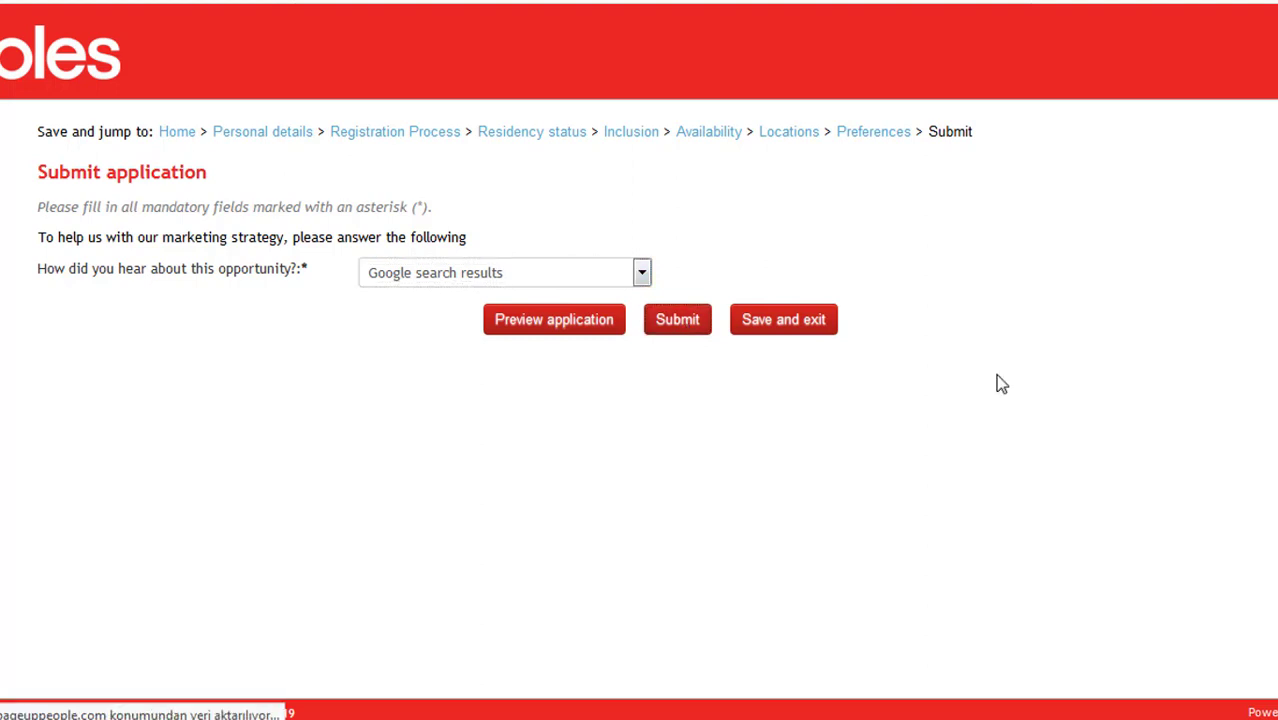
- Highlight the 'Application submitted' heading and the confirmation sentence to review them
triple_click(70, 135)
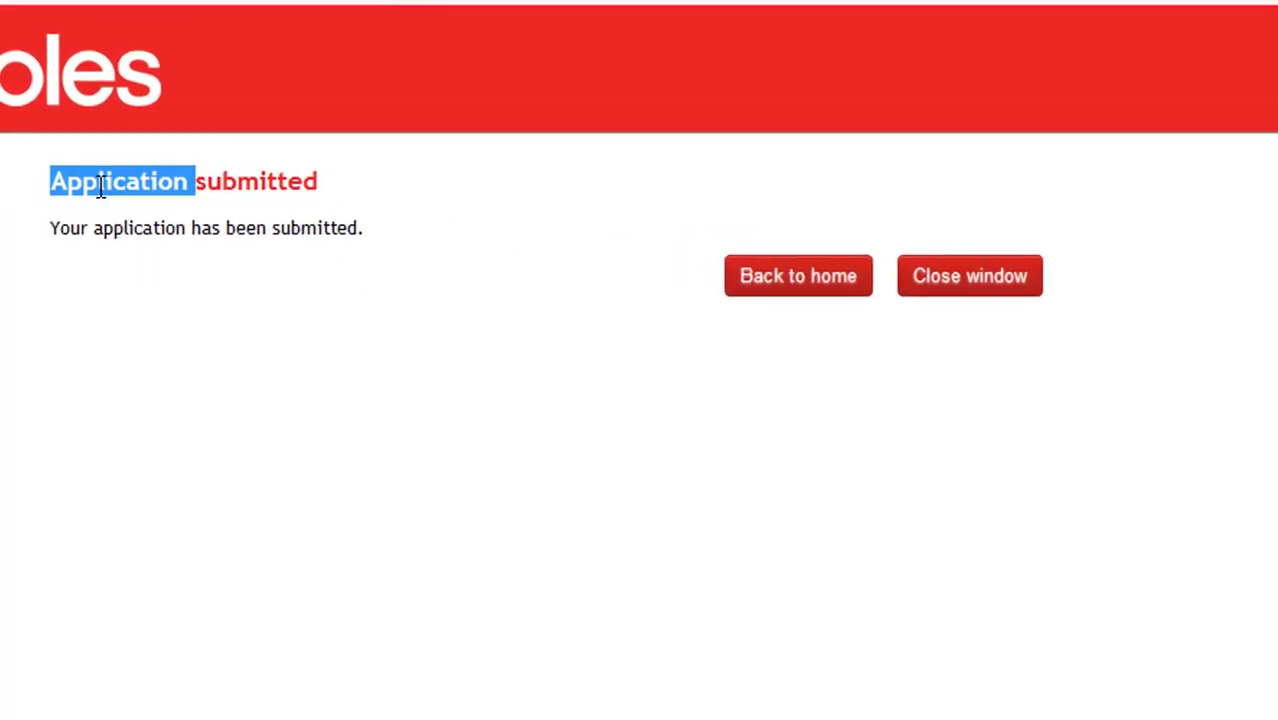
left_click(231, 176)
triple_click(312, 238)
left_click(240, 337)
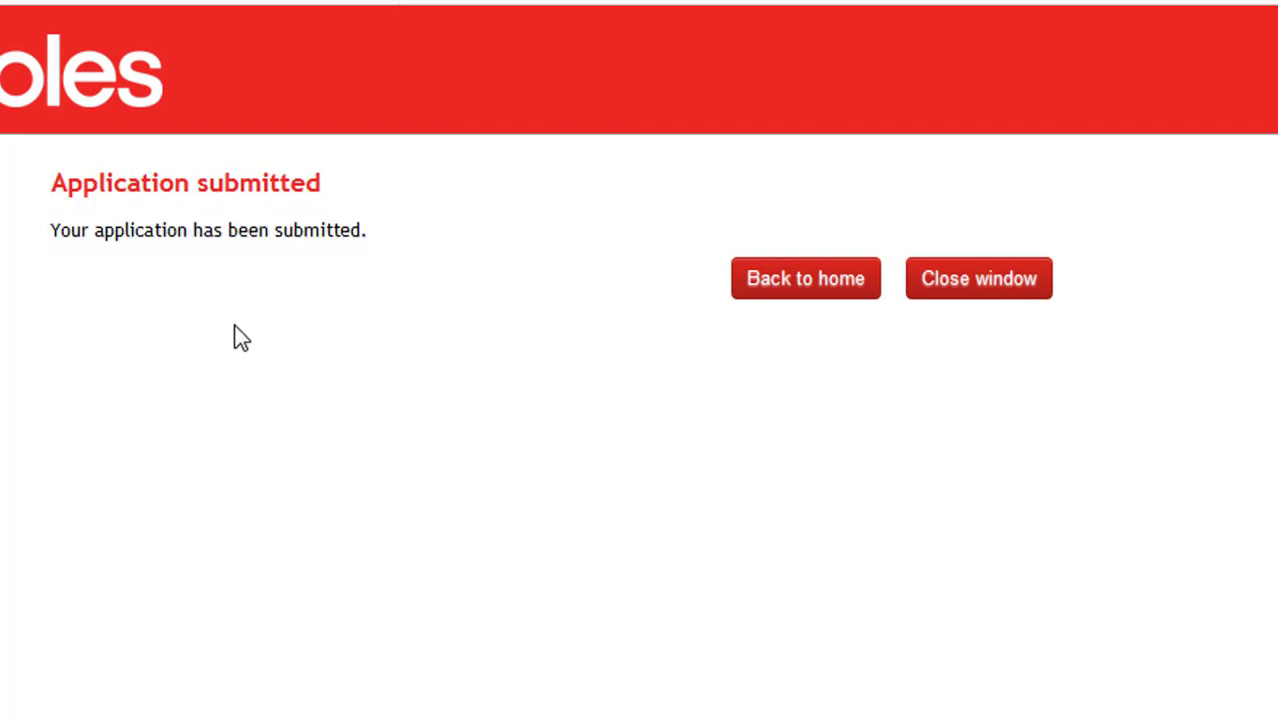